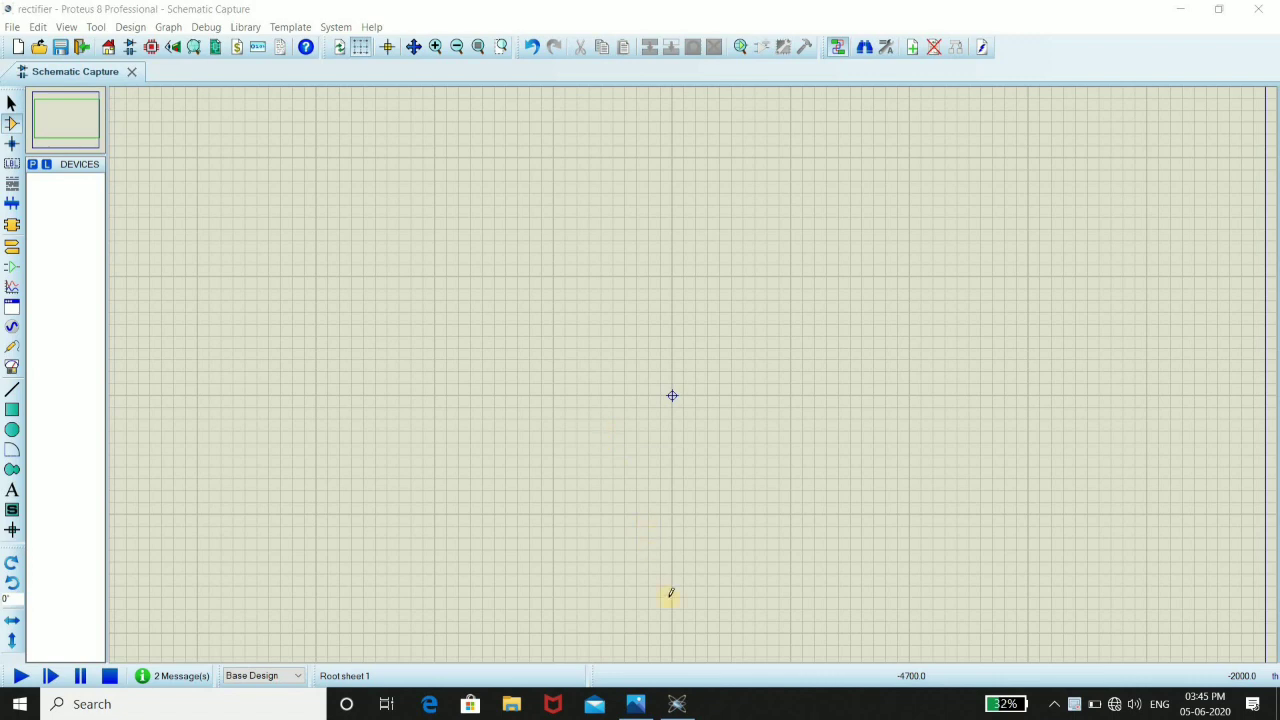
pyautogui.click(638, 704)
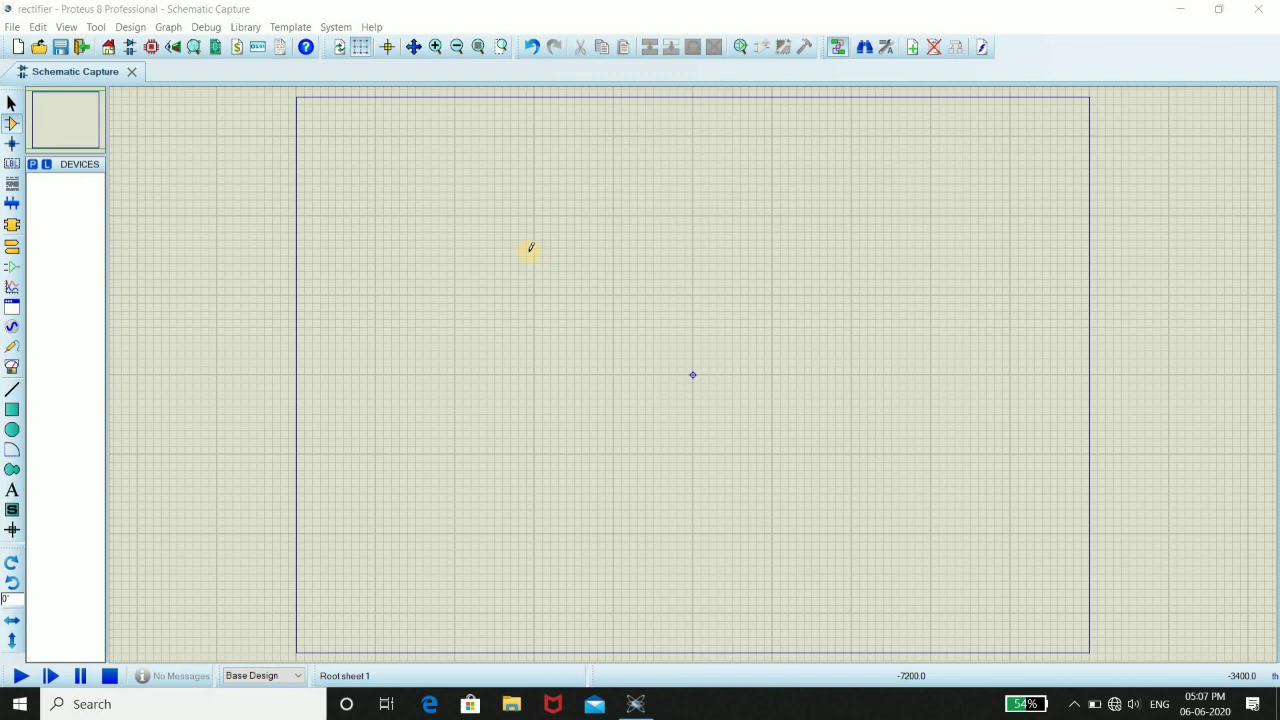
# Step: Add the VSINE source and the simple transformer TRAN-2P2S from the library to the device list
pyautogui.click(32, 164)
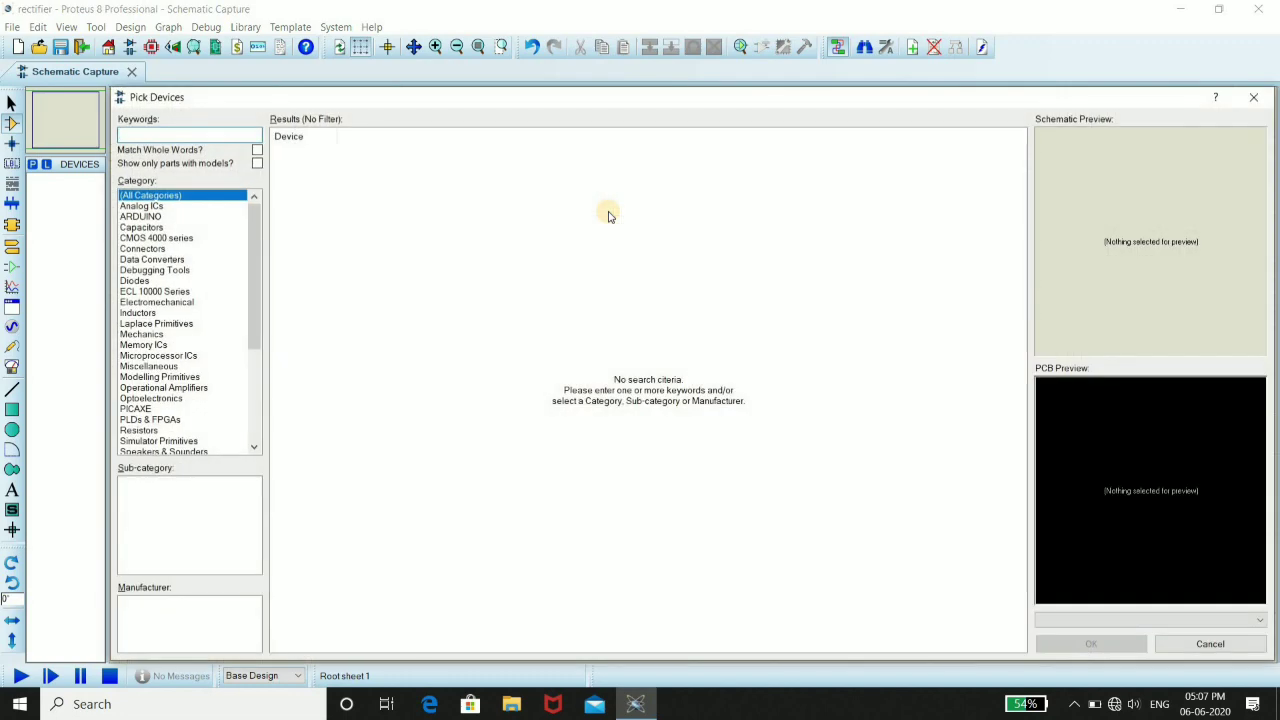
pyautogui.write('sine')
pyautogui.press('Down')
pyautogui.doubleClick(444, 165)
pyautogui.write('transfor')
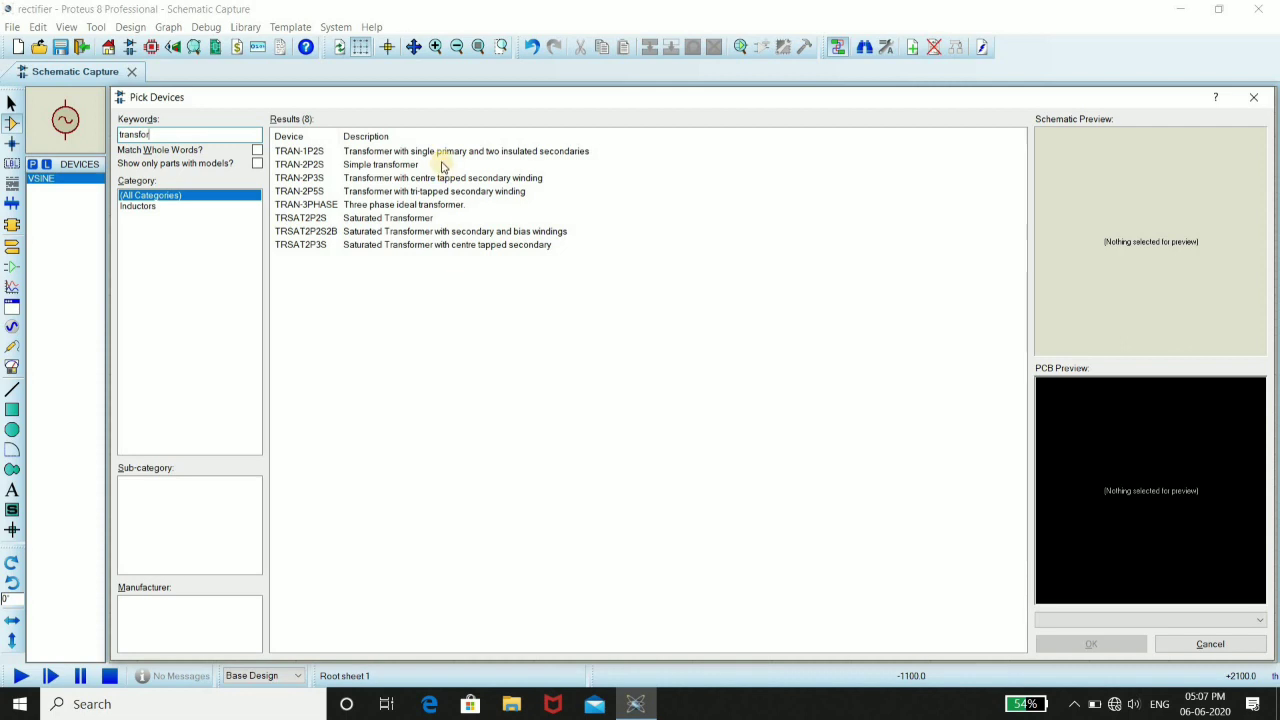
pyautogui.doubleClick(444, 165)
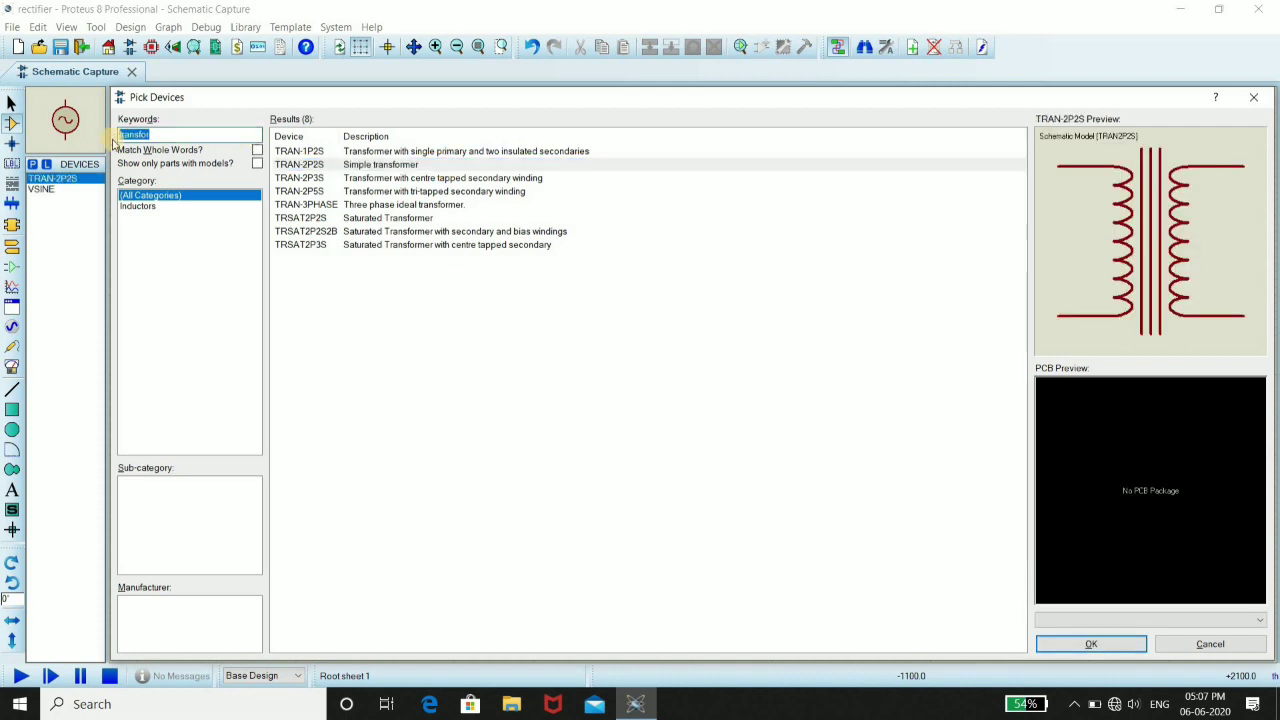
# Step: Add the generic bridge rectifier BRIDGE and the electrolytic capacitor CAP-ELEC to the device list
pyautogui.write('bridge')
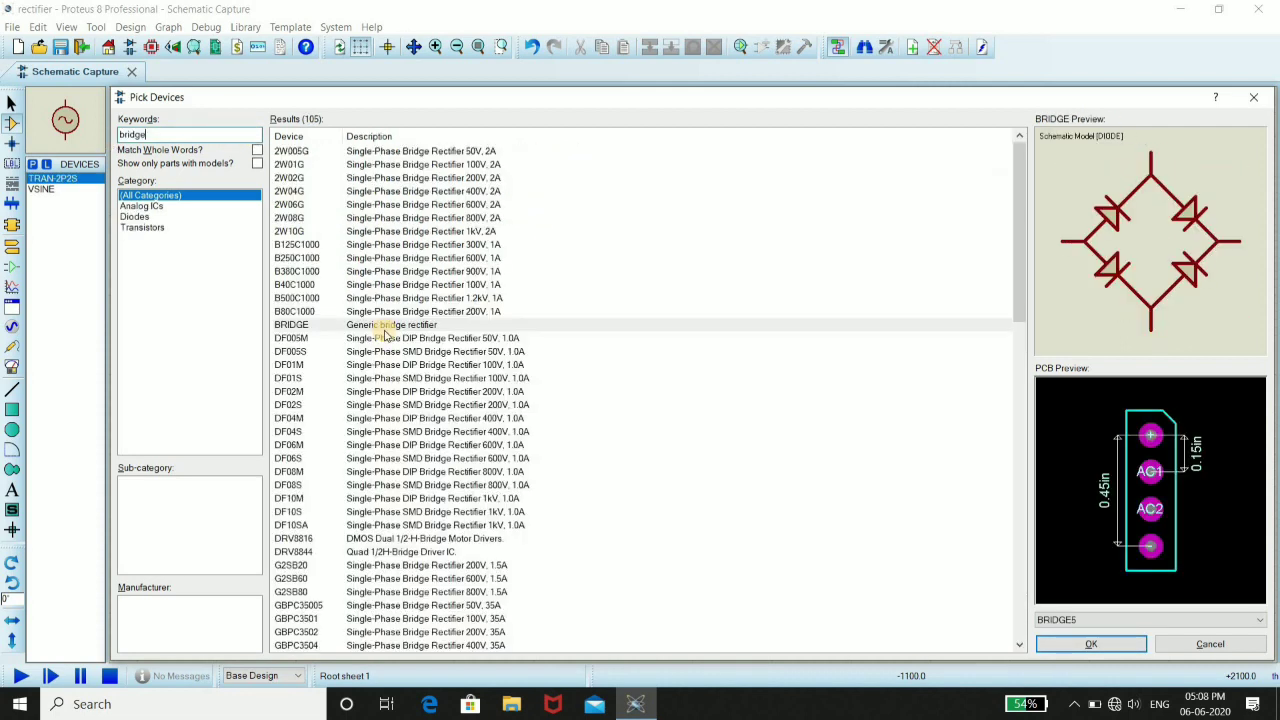
pyautogui.doubleClick(386, 326)
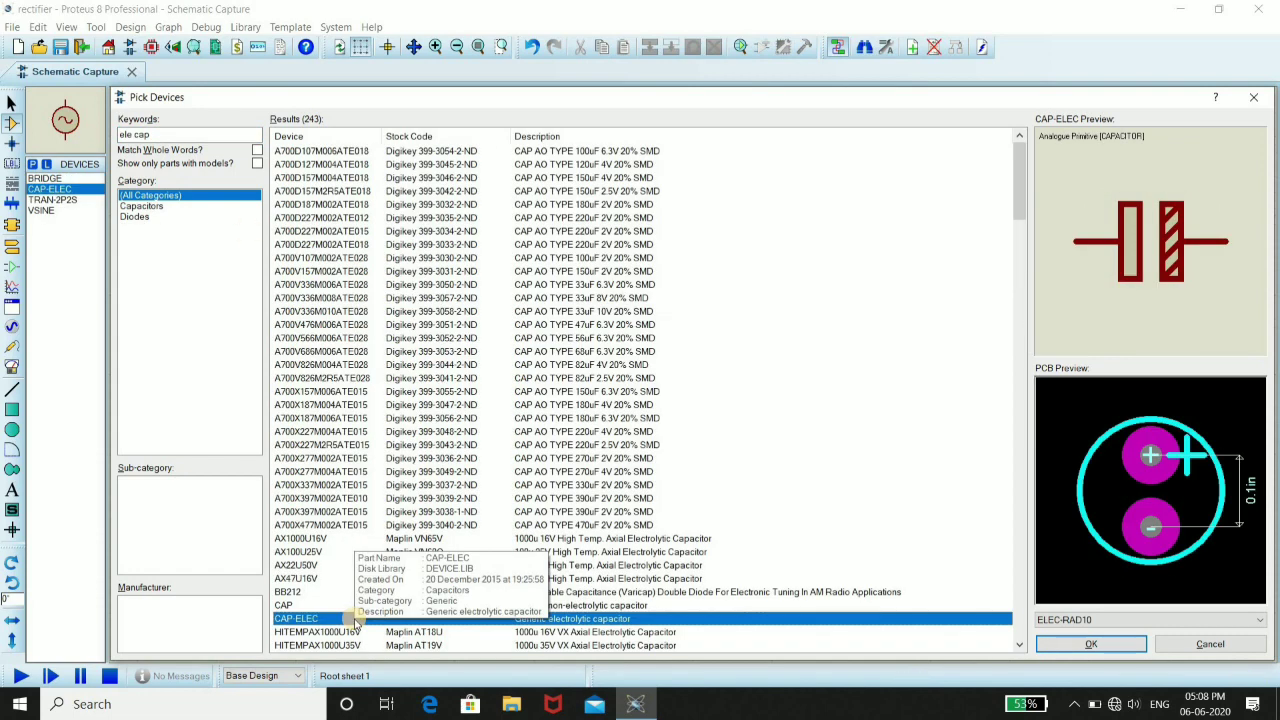
# Step: Add the 7812 12V 1A regulator to the device list and search the library for led
pyautogui.click(150, 134)
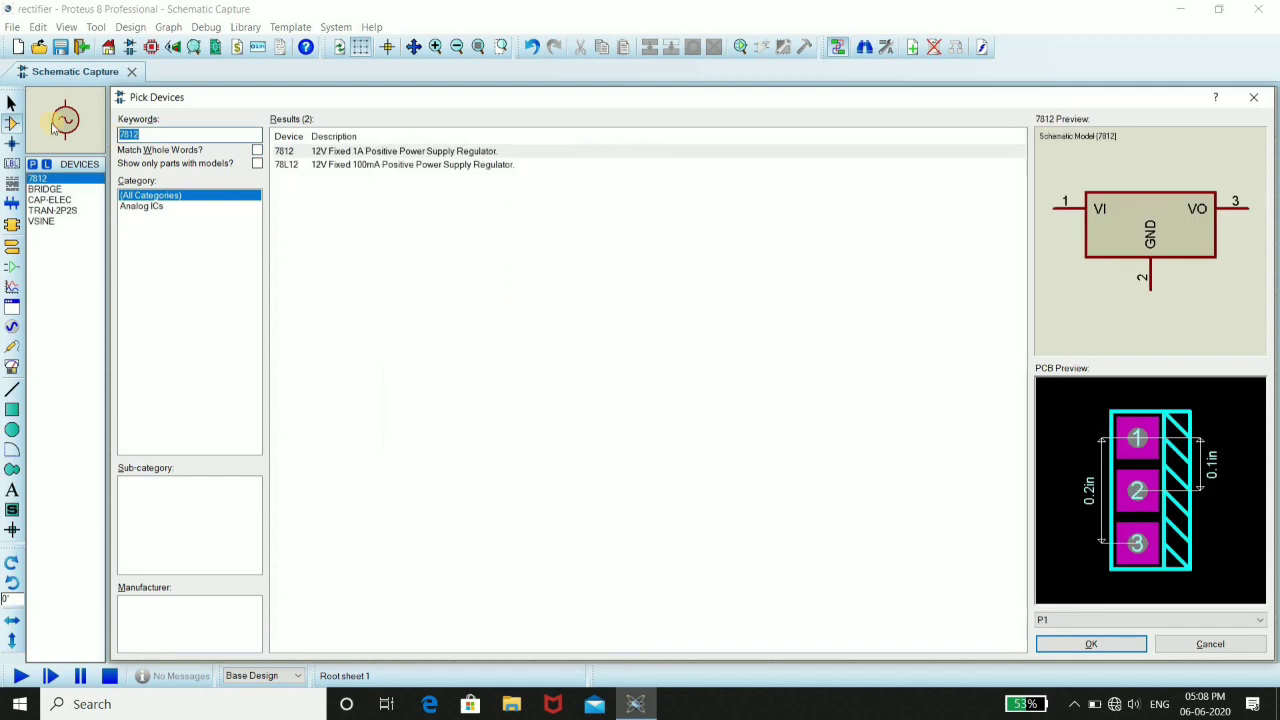
pyautogui.click(333, 152)
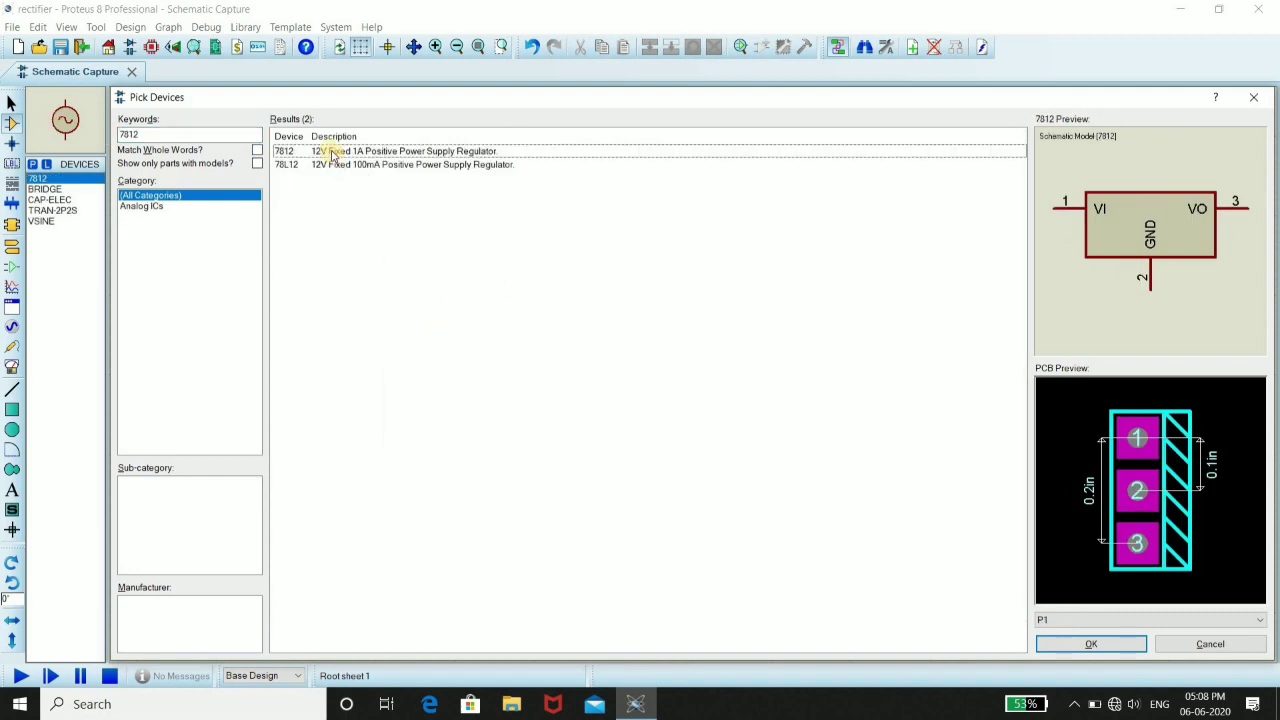
pyautogui.click(118, 138)
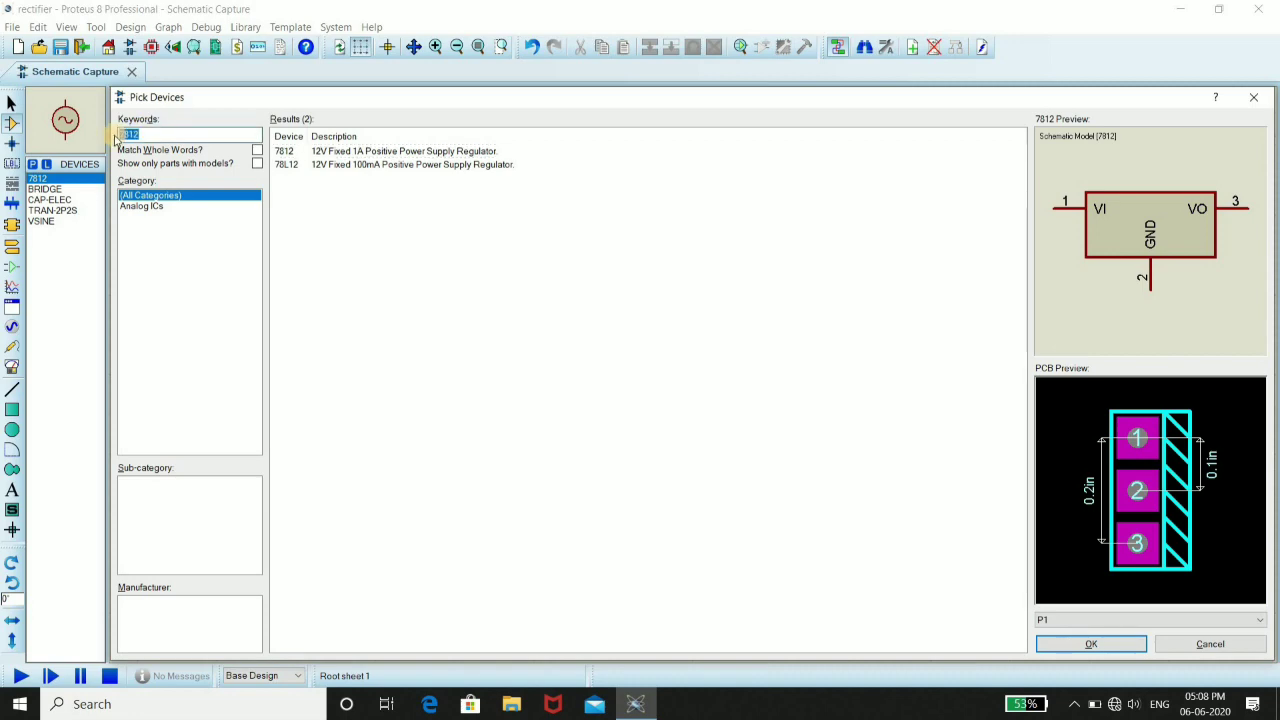
pyautogui.write('led')
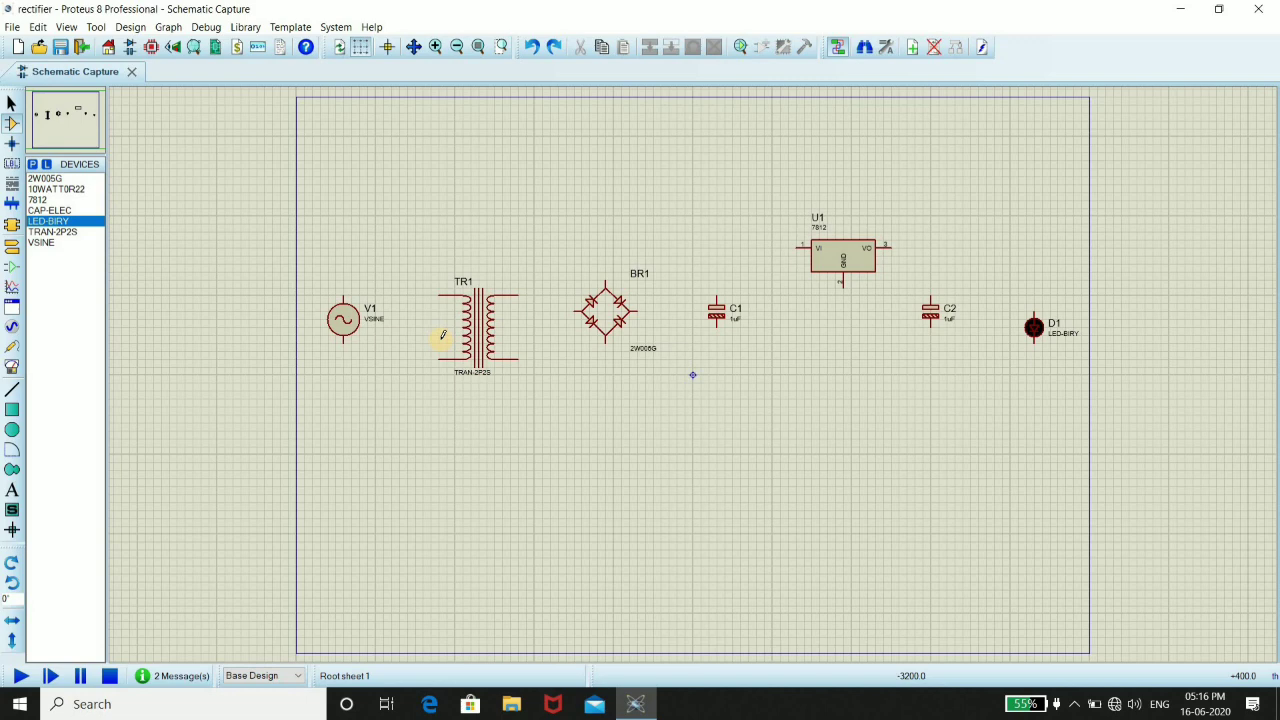
pyautogui.click(442, 335)
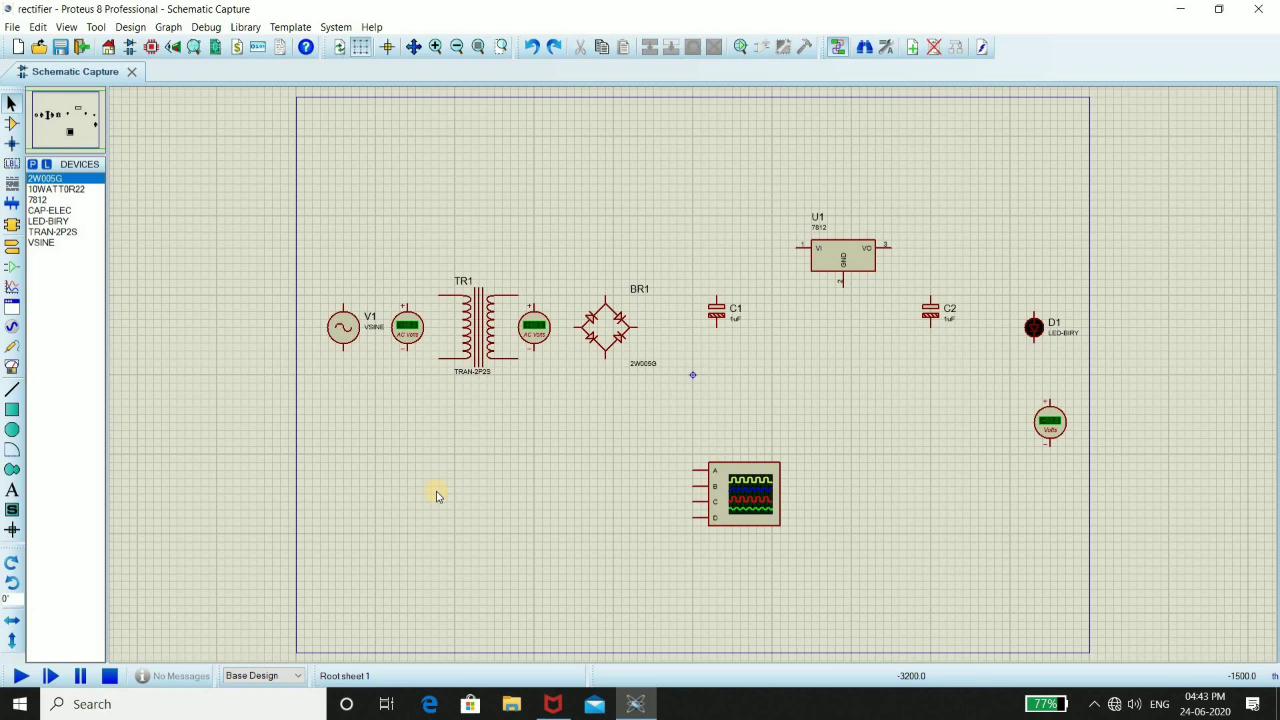
# Step: Redo the wires linking source V1 to transformer TR1, TR1 to bridge BR1, and BR1's output to the 7812 input
pyautogui.hotkey('ctrl', 'y')
pyautogui.hotkey('ctrl', 'y')
pyautogui.hotkey('ctrl', 'y')
pyautogui.hotkey('ctrl', 'y')
pyautogui.hotkey('ctrl', 'y')
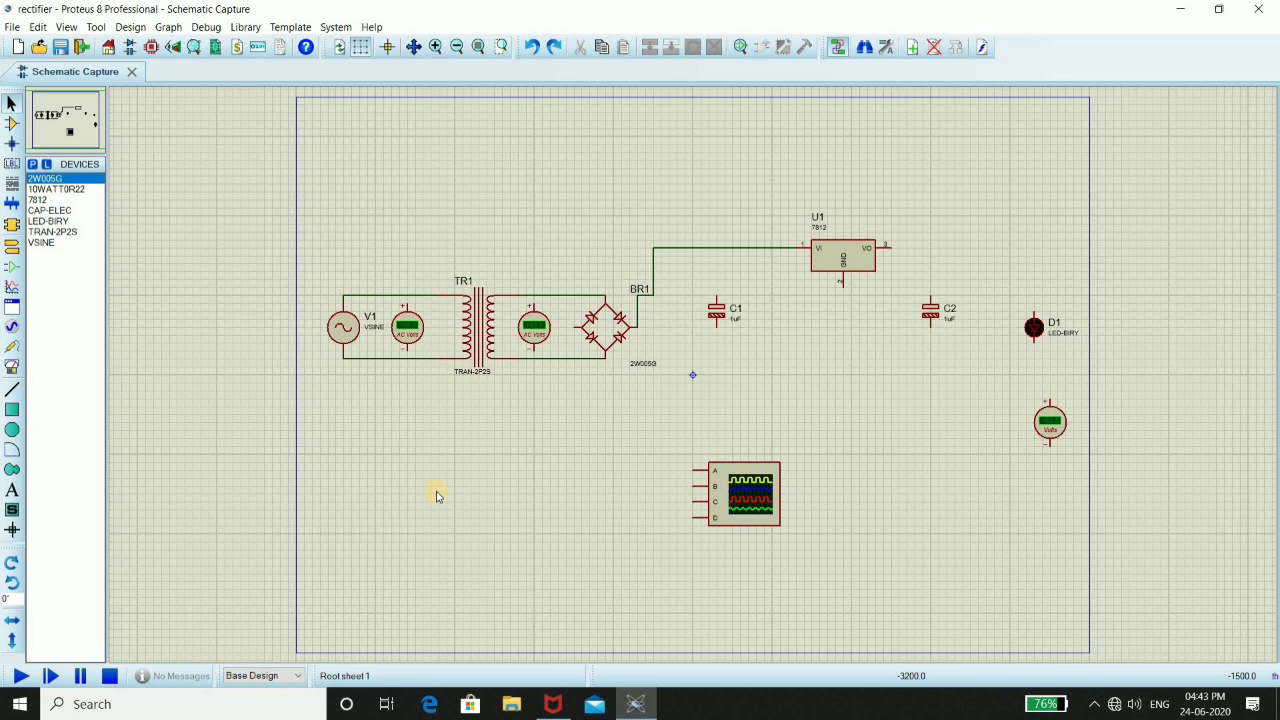
# Step: Redo the wires from the 7812 output through LED D1 back to bridge BR1, including the regulator's ground connection
pyautogui.hotkey('ctrl', 'y')
pyautogui.hotkey('ctrl', 'y')
pyautogui.hotkey('ctrl', 'y')
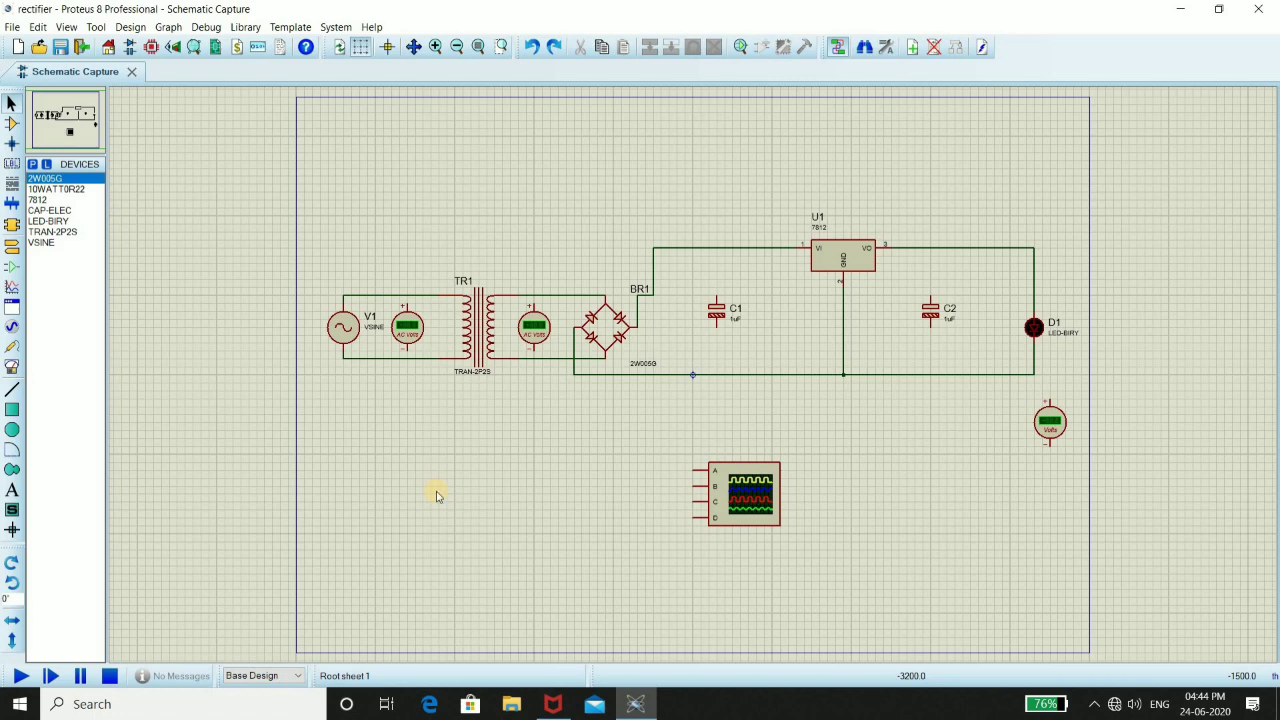
# Step: Redo the remaining wires connecting capacitors C1 and C2 and the voltmeters to the circuit
pyautogui.hotkey('ctrl', 'y')
pyautogui.hotkey('ctrl', 'y')
pyautogui.hotkey('ctrl', 'y')
pyautogui.hotkey('ctrl', 'y')
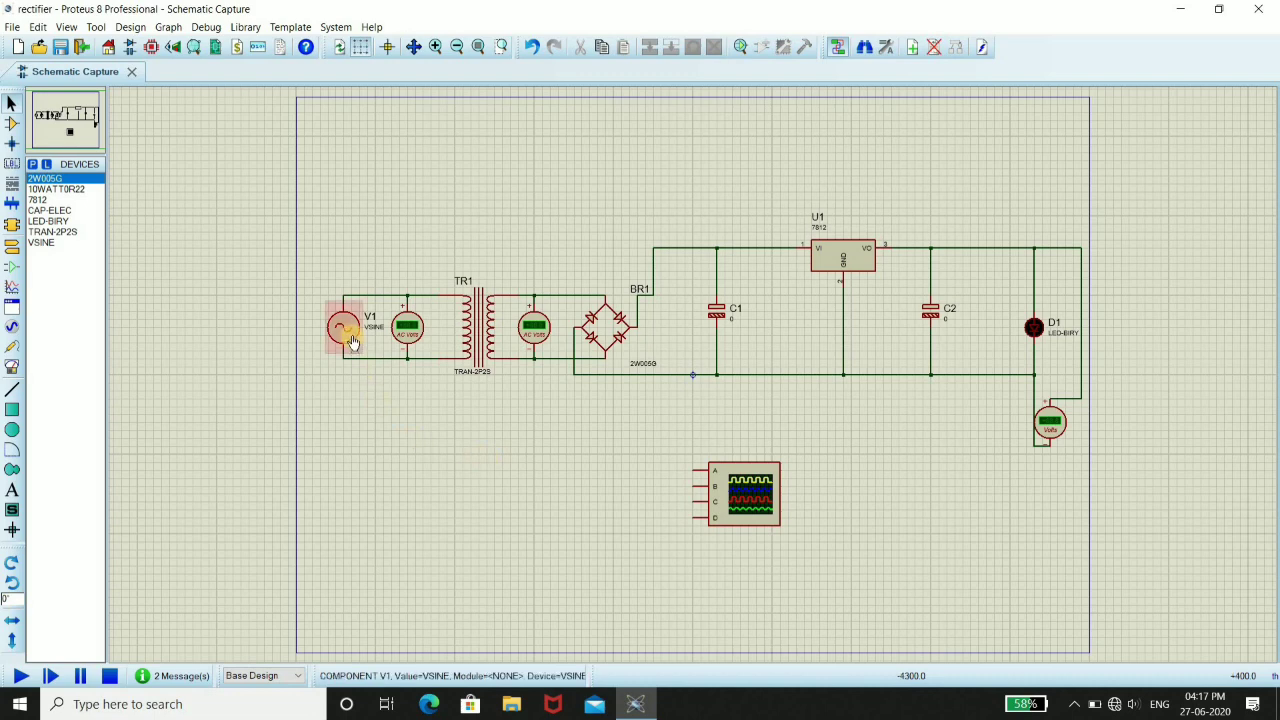
# Step: Set sine source V1's amplitude to 311v and its frequency to 50hz
pyautogui.doubleClick(352, 342)
pyautogui.click(606, 297)
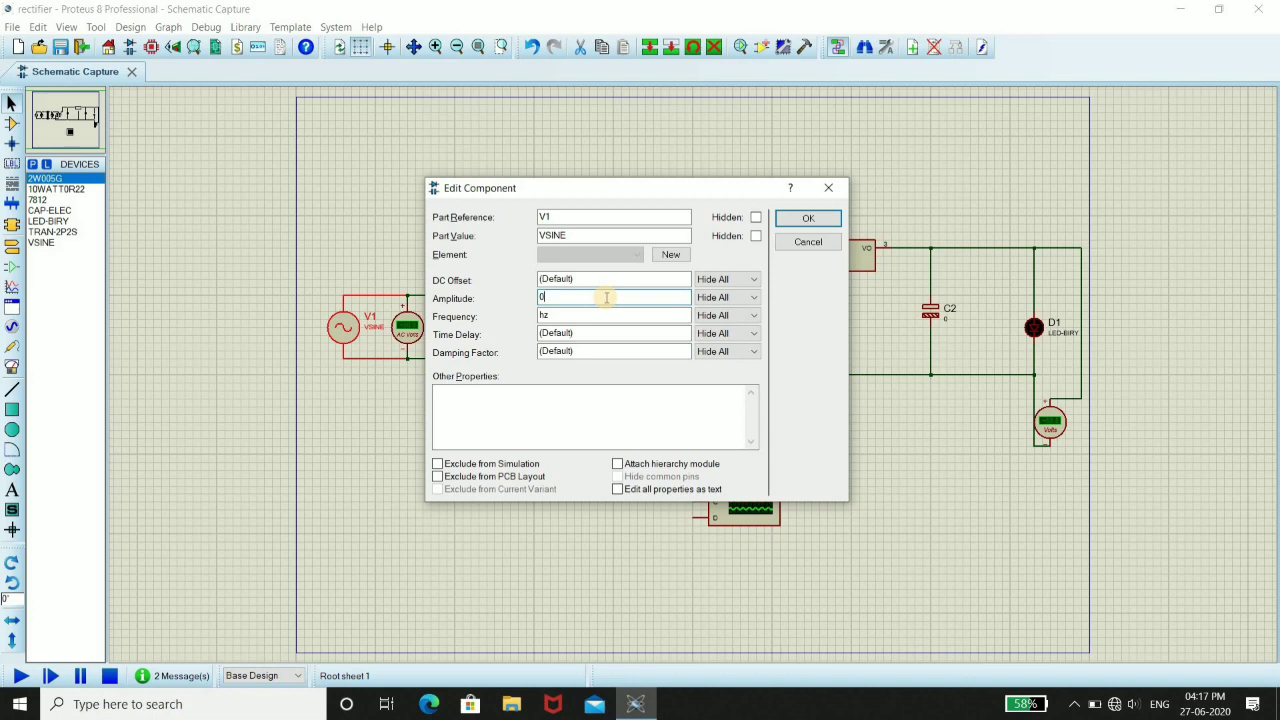
pyautogui.press('BackSpace')
pyautogui.write('311v')
pyautogui.doubleClick(610, 315)
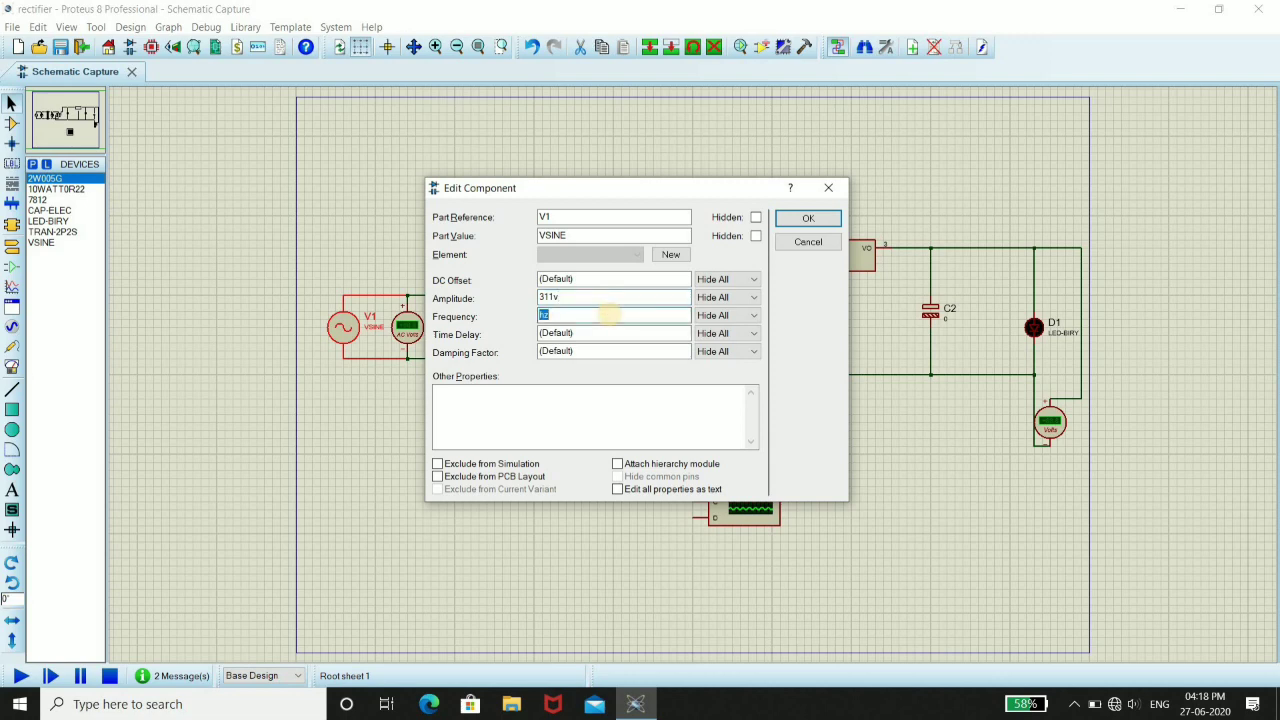
pyautogui.write('50hz')
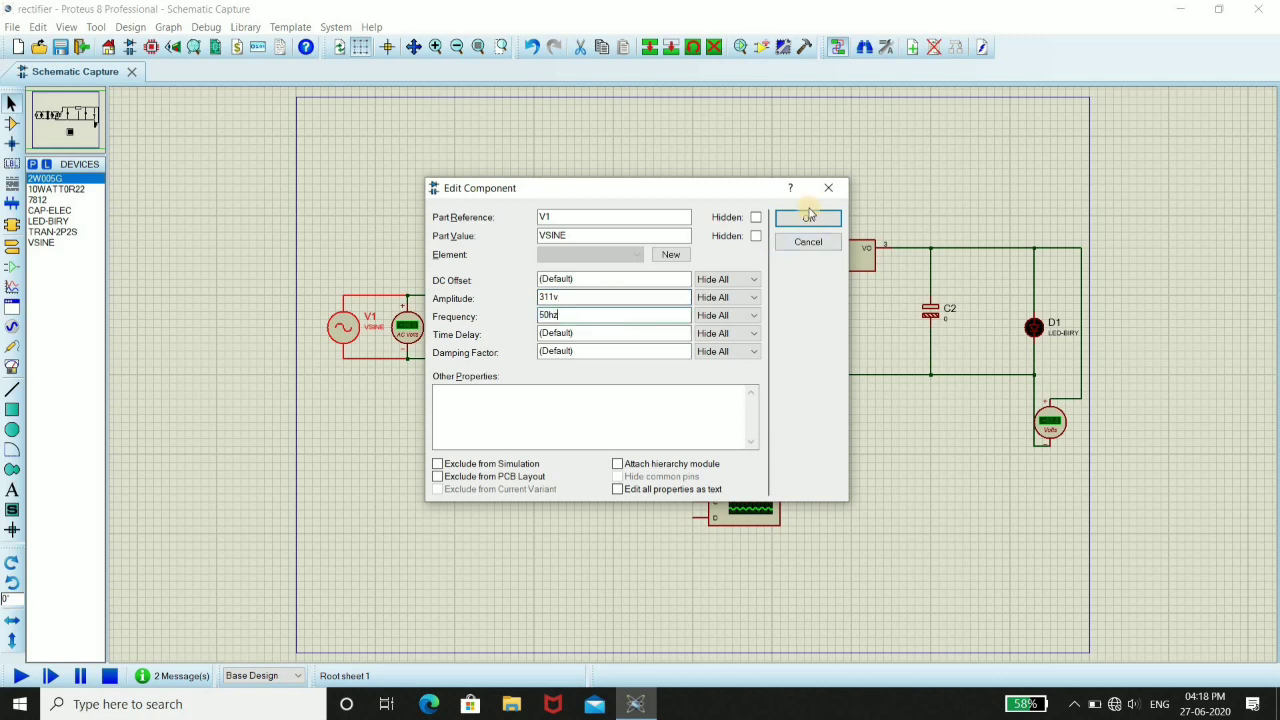
pyautogui.click(808, 216)
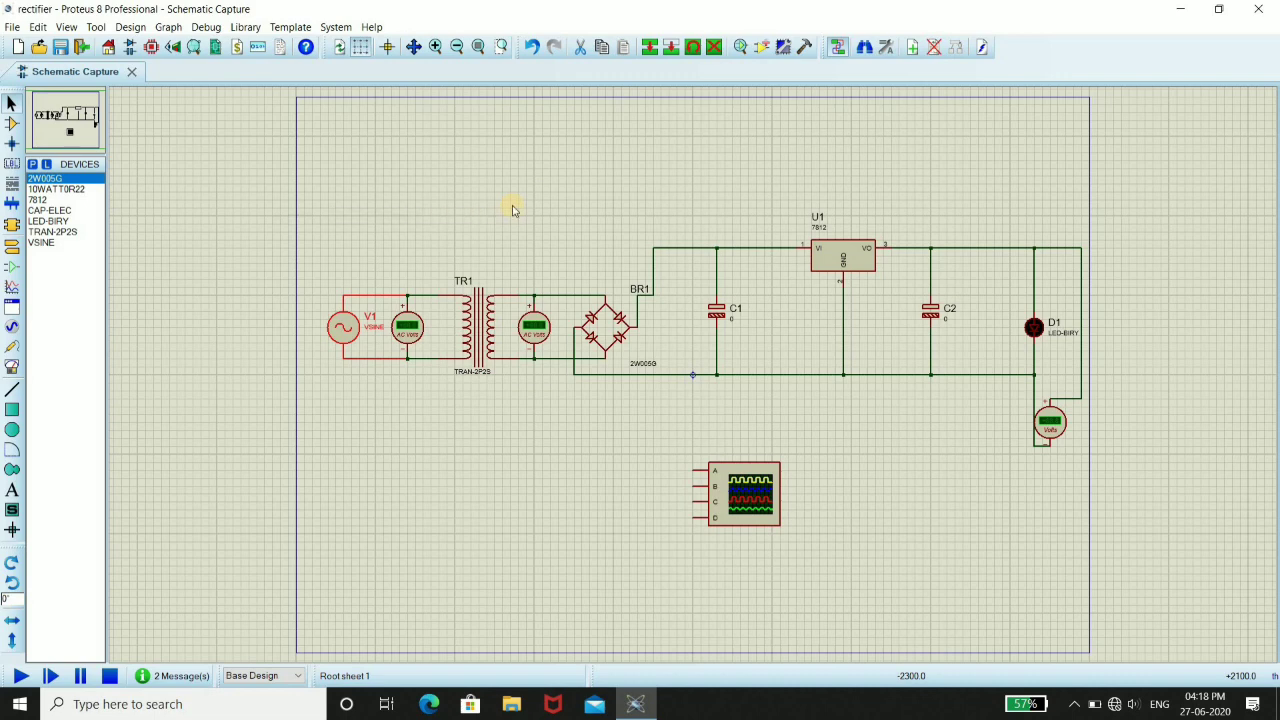
# Step: Set transformer TR1's secondary inductance to 0.003h
pyautogui.doubleClick(487, 335)
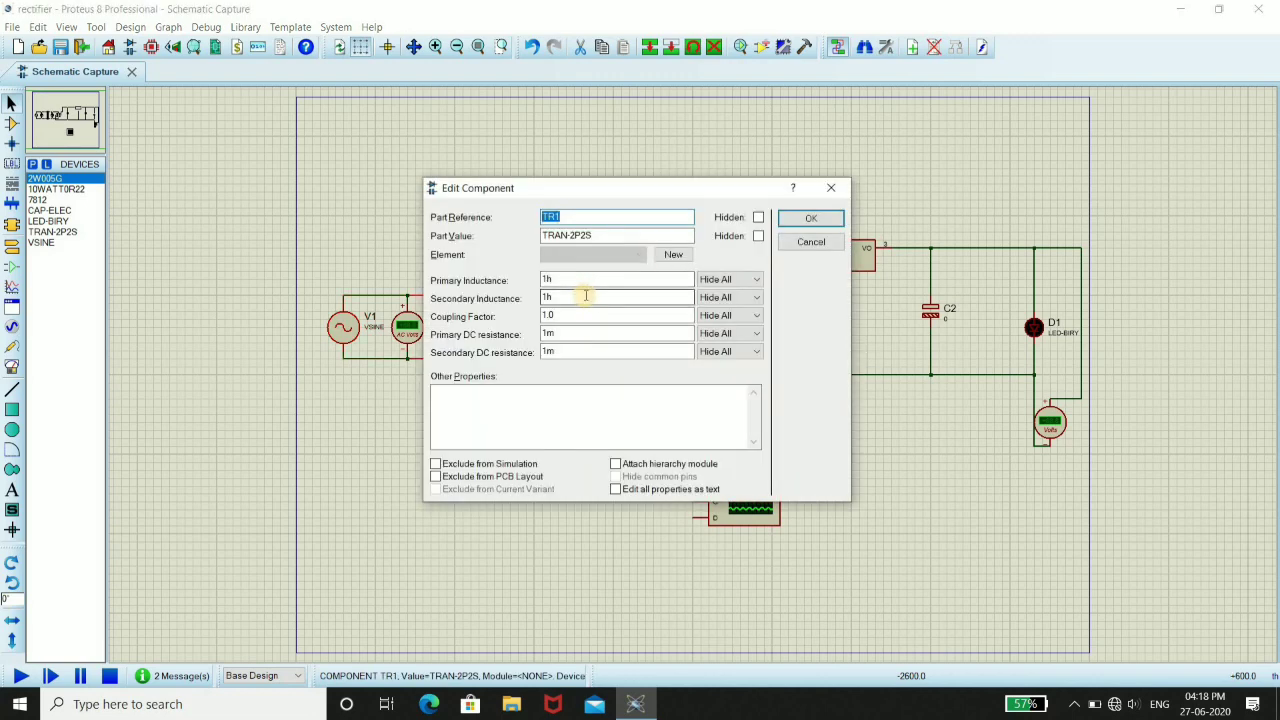
pyautogui.click(586, 297)
pyautogui.moveTo(586, 297); pyautogui.dragTo(532, 302)
pyautogui.write('0.')
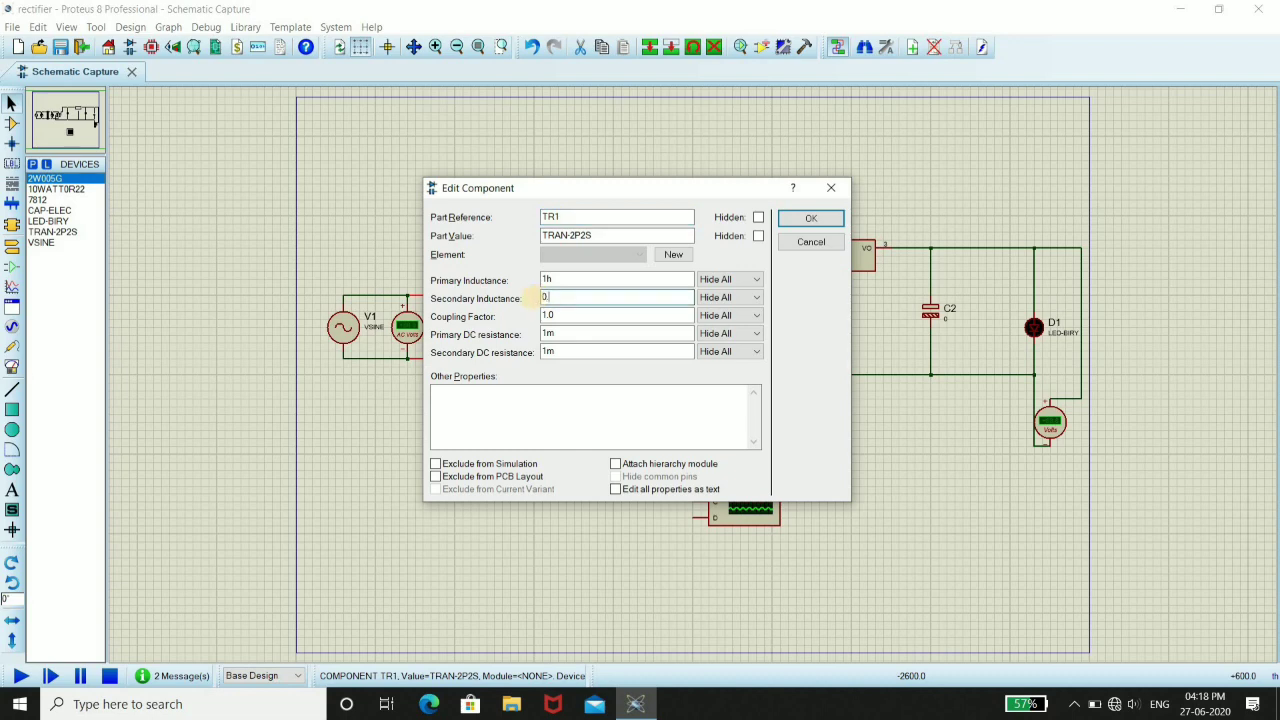
pyautogui.write('003h')
pyautogui.press('Return')
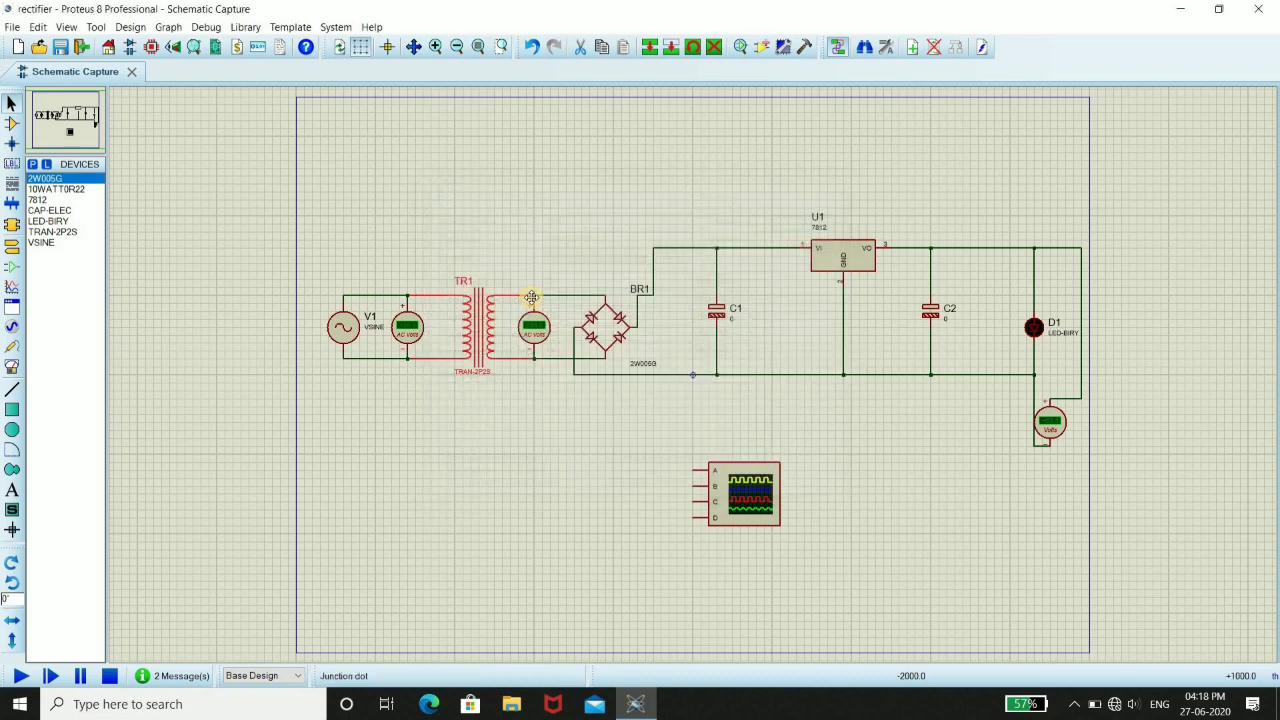
pyautogui.click(578, 200)
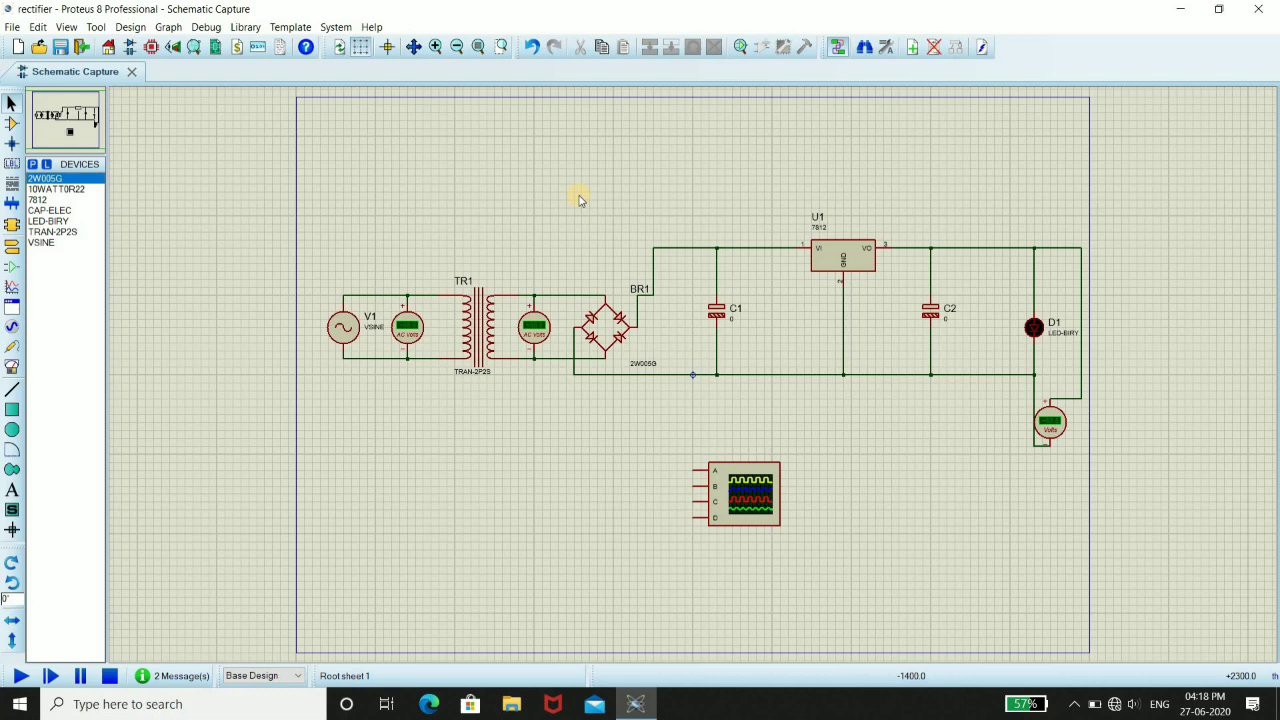
# Step: Set capacitor C1's capacitance to 1000uf
pyautogui.click(716, 312)
pyautogui.hotkey('ctrl', 'e')
pyautogui.write('1')
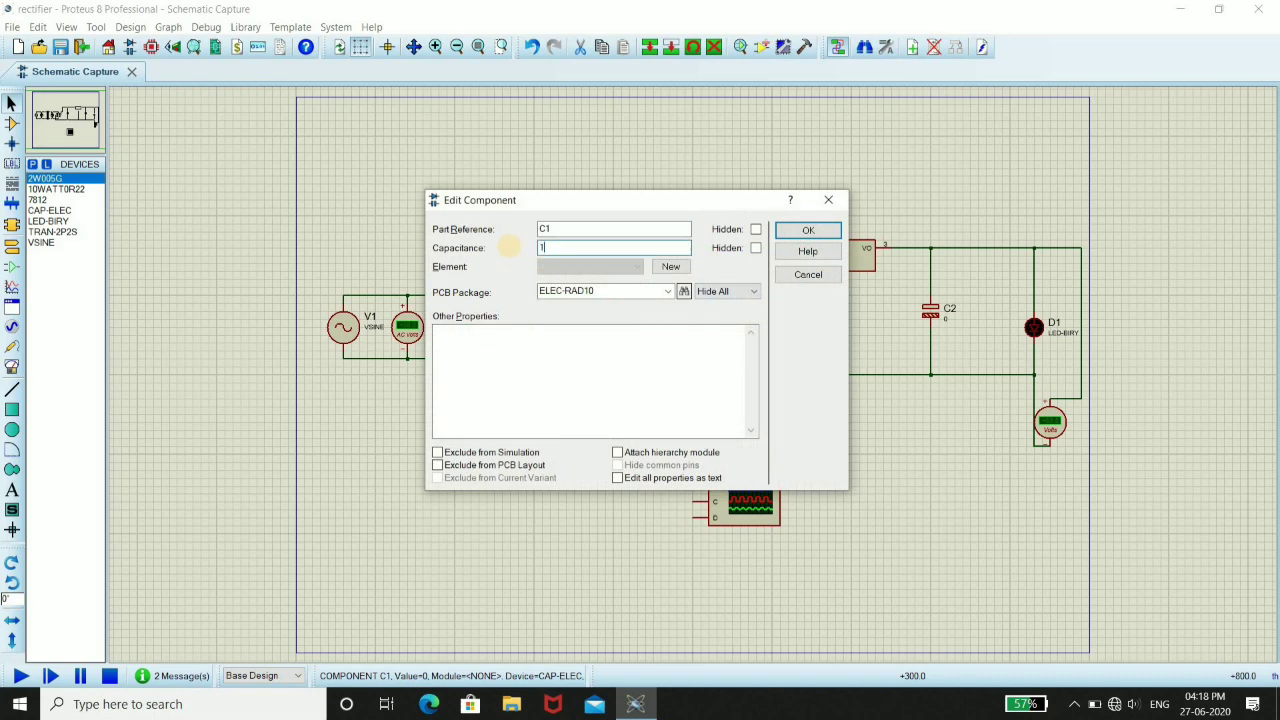
pyautogui.write('000uf')
pyautogui.press('Return')
# Step: Set capacitor C2's capacitance to 10uf
pyautogui.click(932, 312)
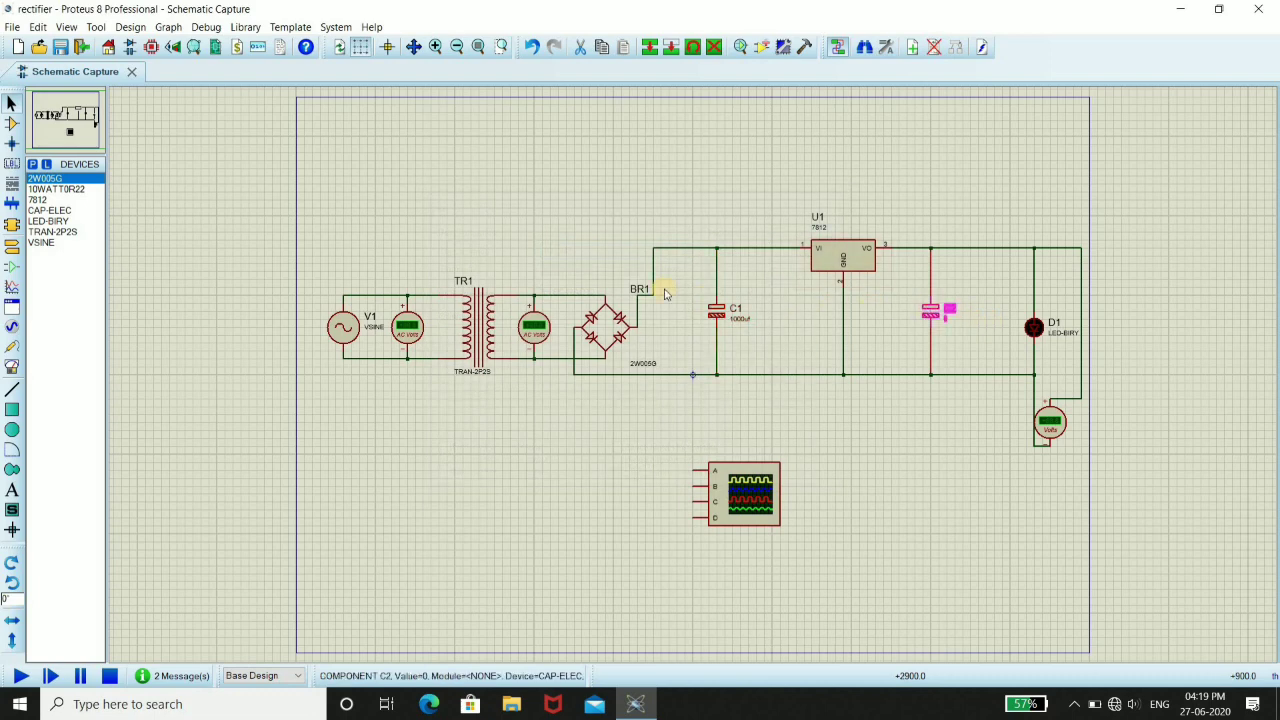
pyautogui.hotkey('ctrl', 'e')
pyautogui.press('Tab')
pyautogui.write('1')
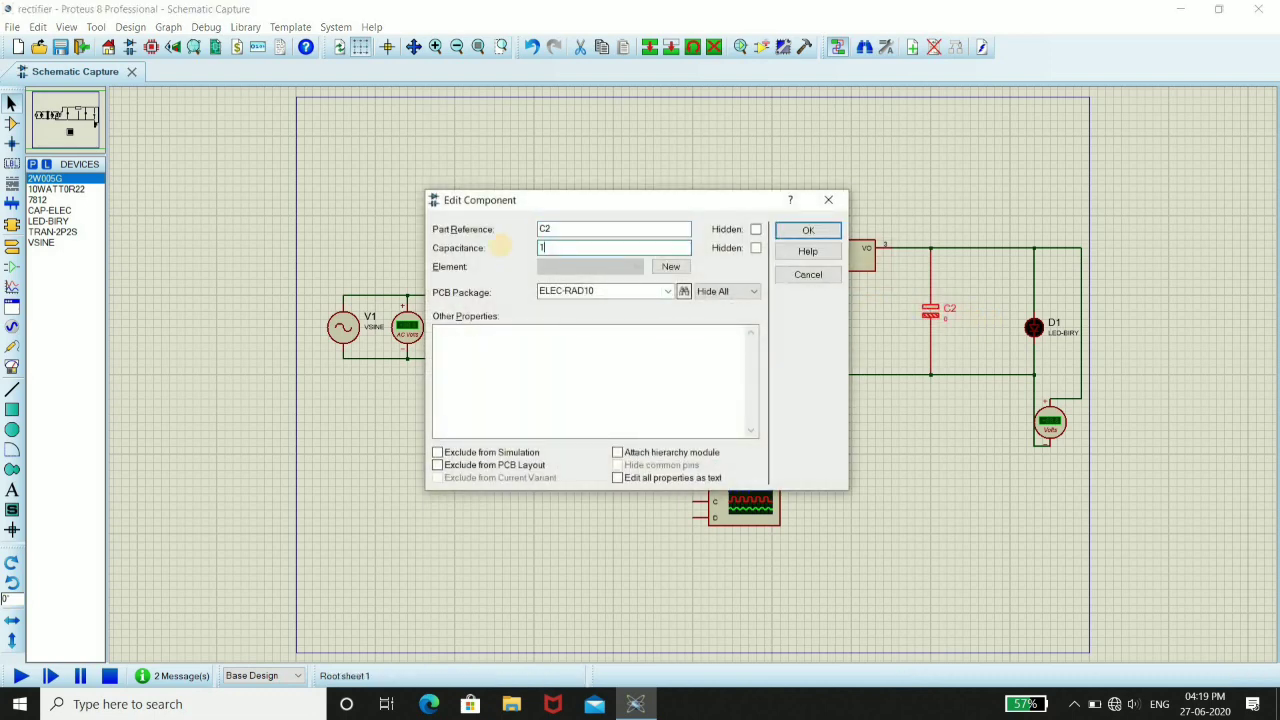
pyautogui.write('0uf')
pyautogui.press('Return')
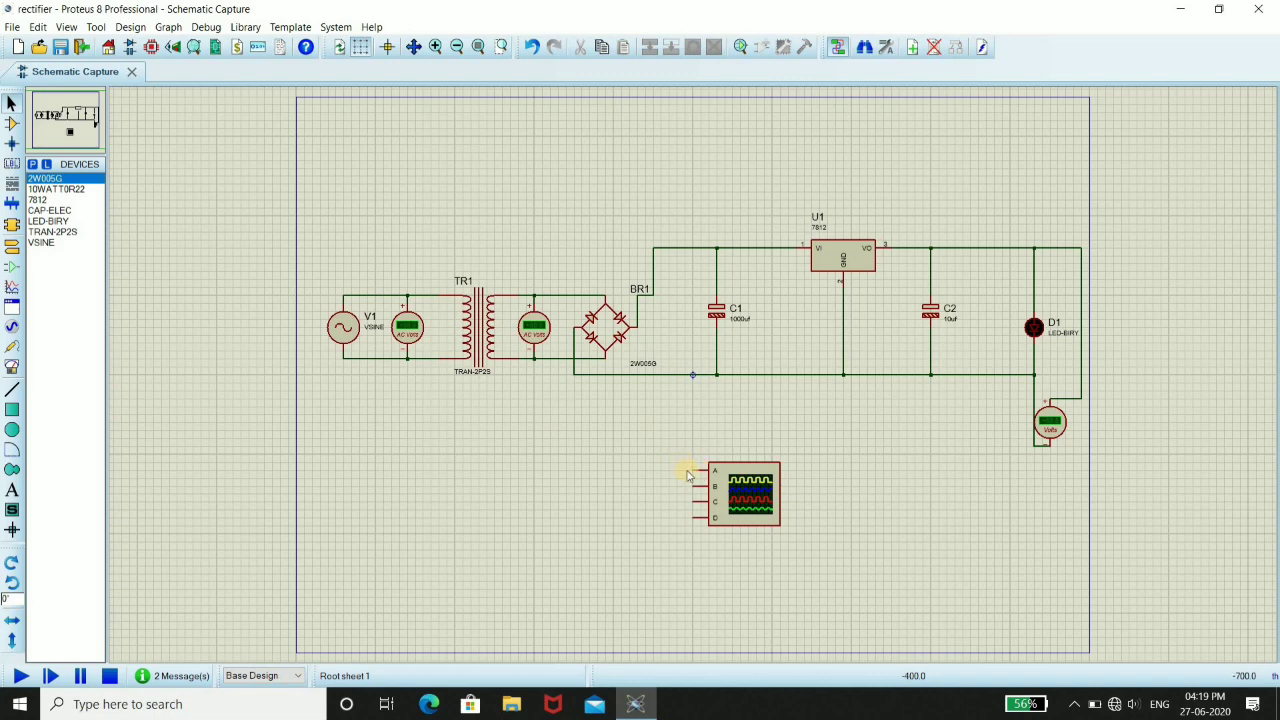
# Step: Wire oscilloscope input A to the transformer's primary line, B to the rectifier output line, and C to the regulator output line
pyautogui.click(430, 295)
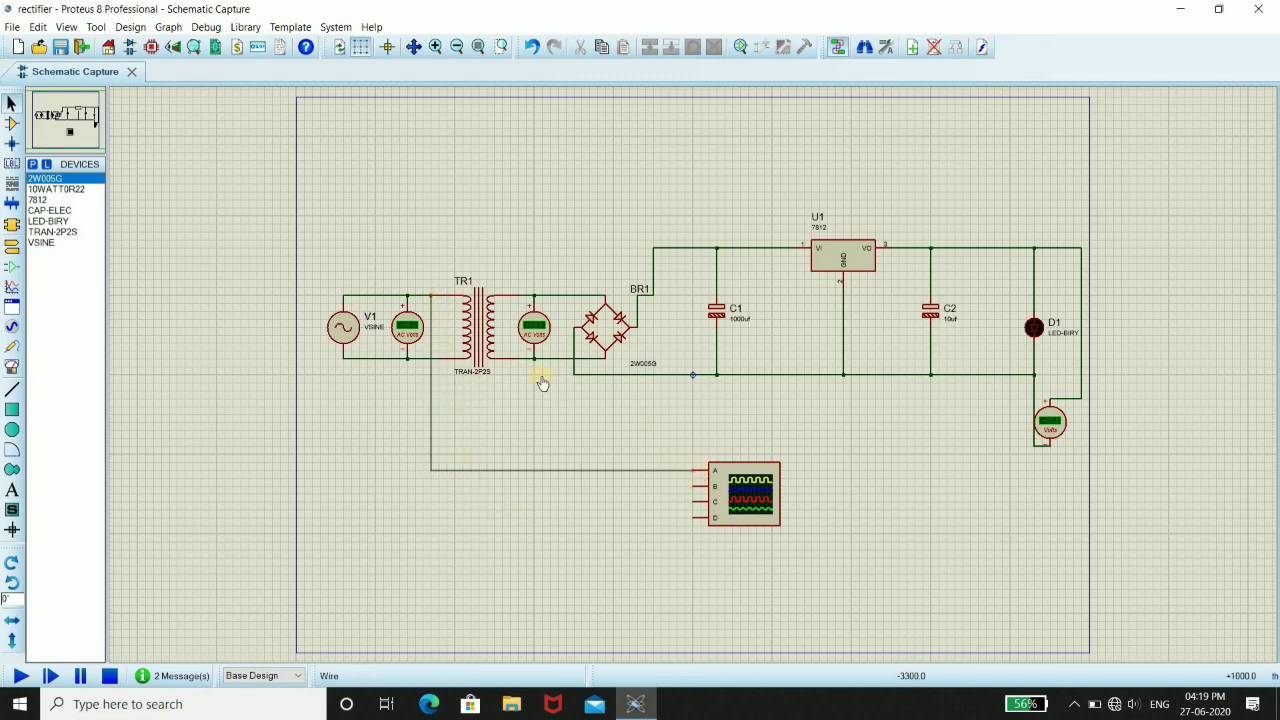
pyautogui.click(697, 488)
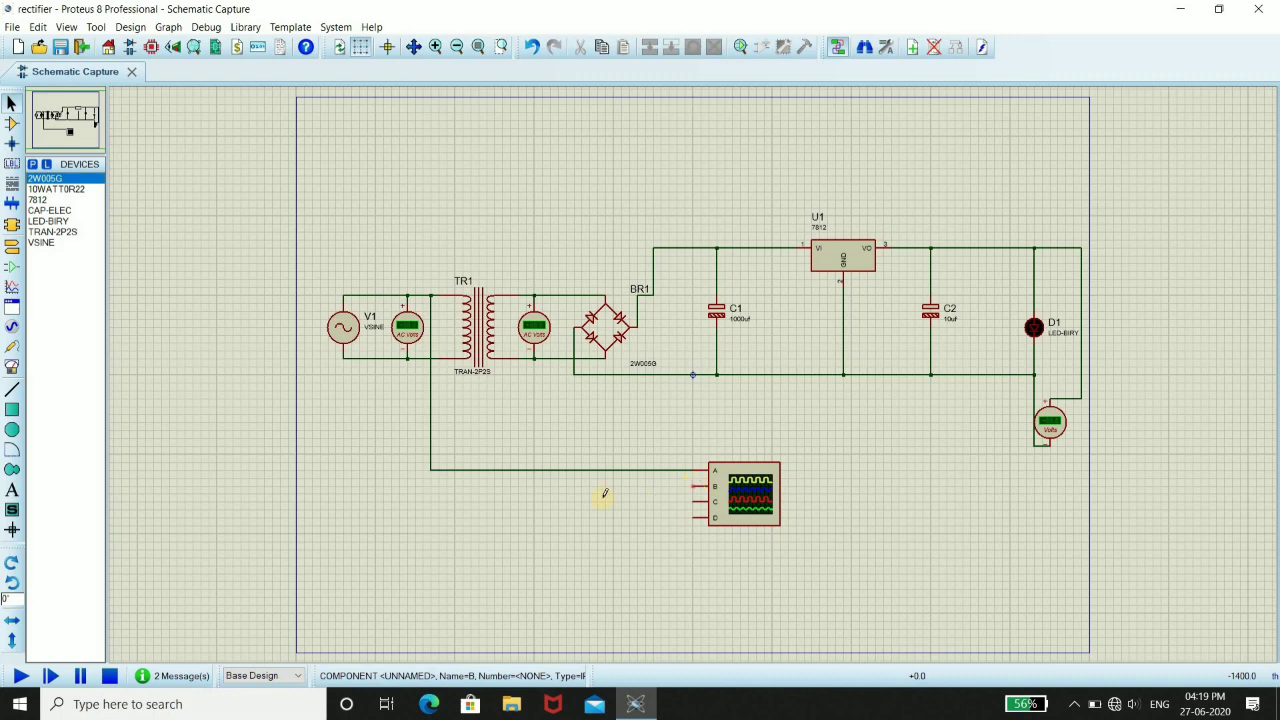
pyautogui.click(677, 248)
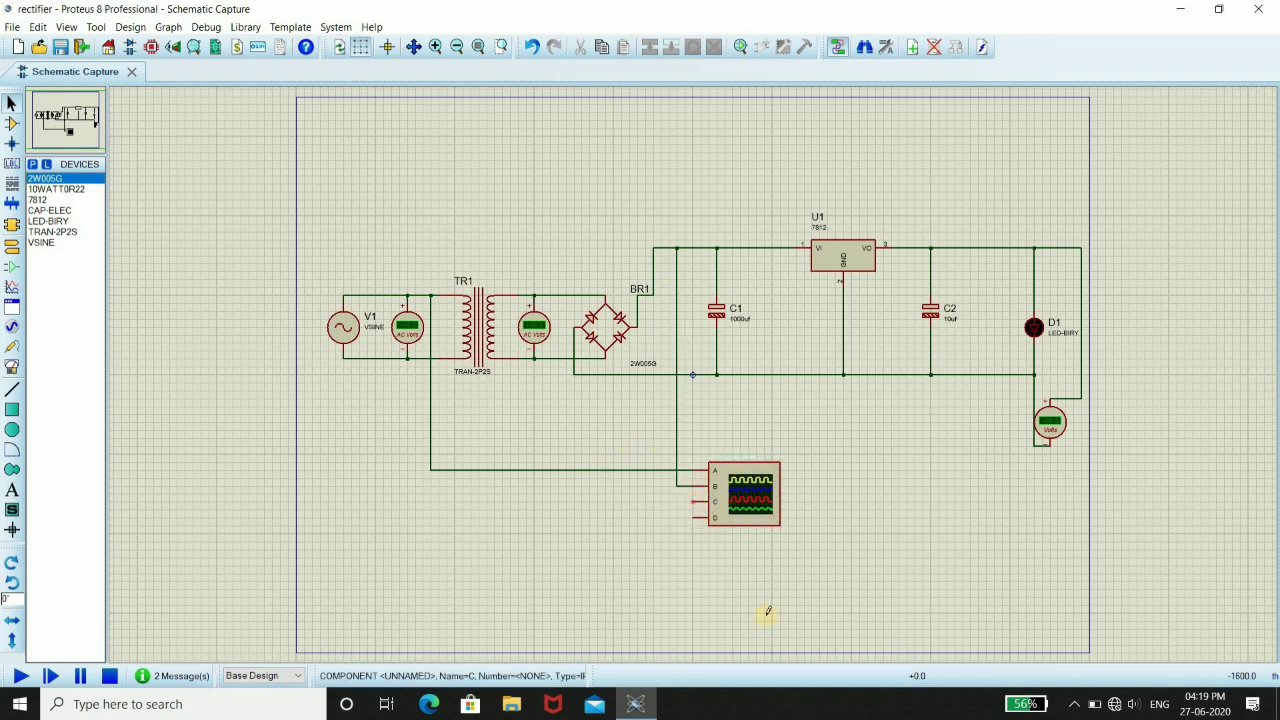
pyautogui.click(694, 501)
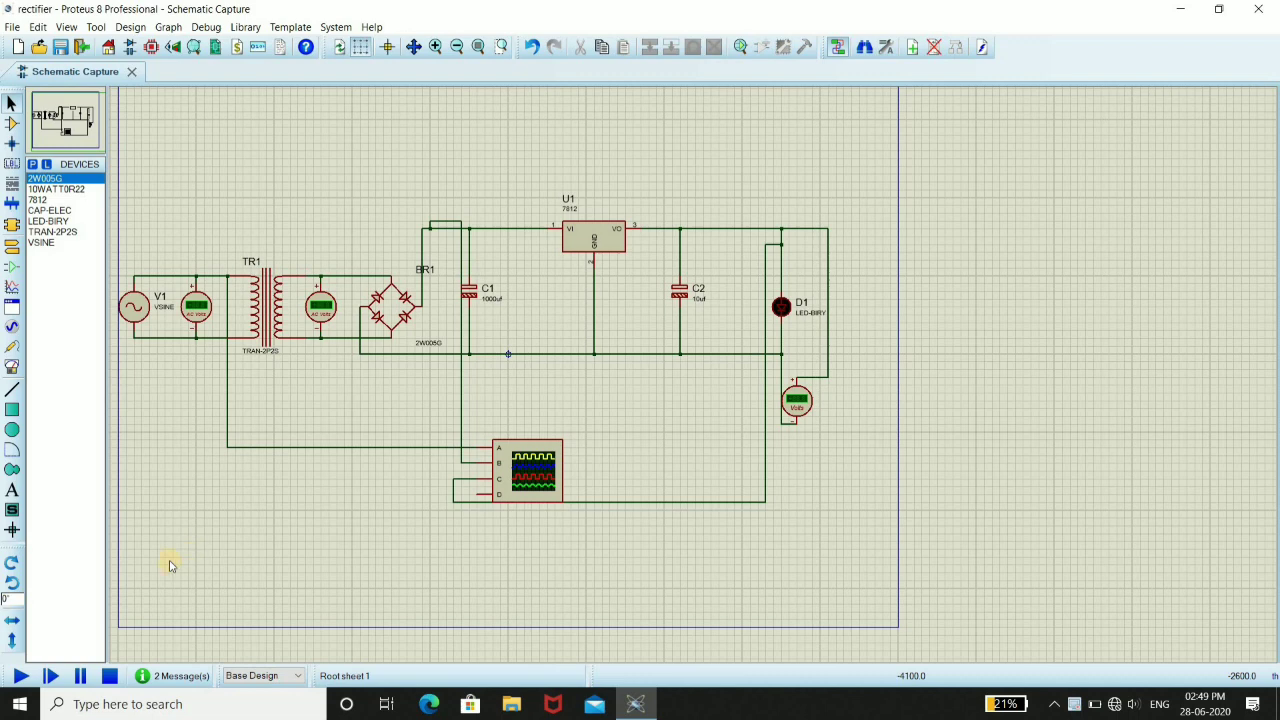
# Step: Run the simulation and set the coupling of channels A and B on the digital oscilloscope
pyautogui.click(18, 677)
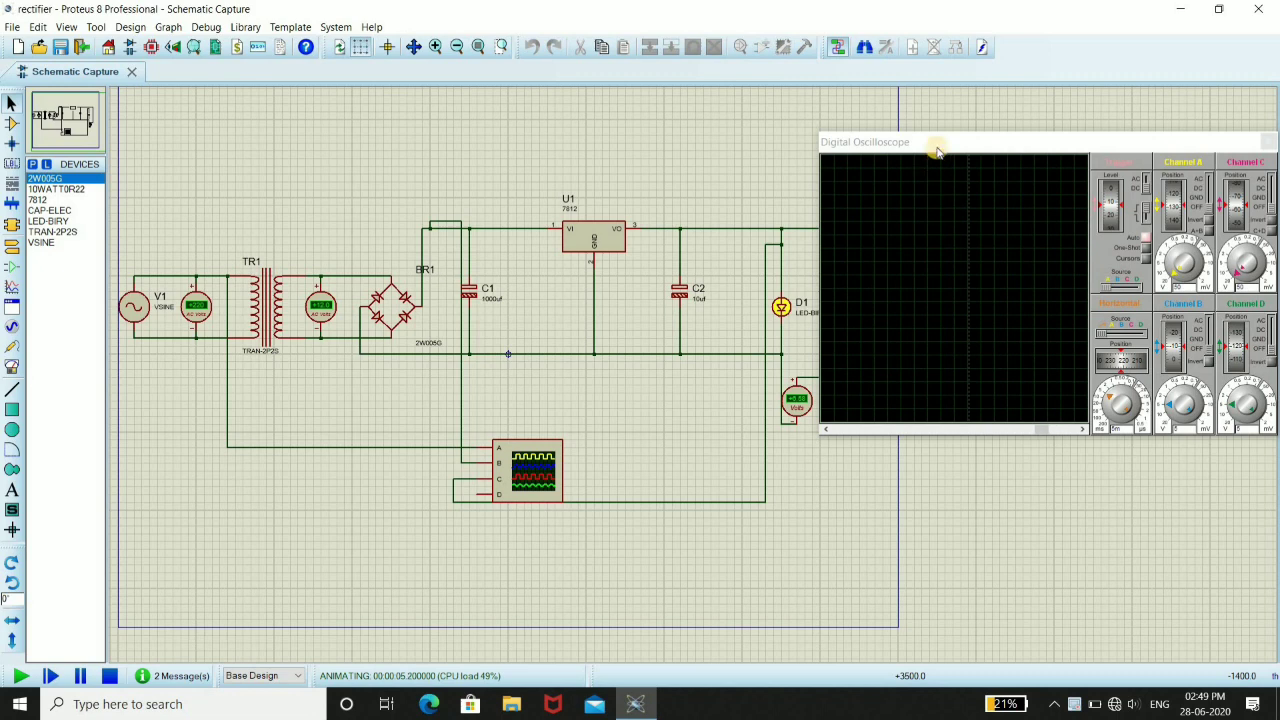
pyautogui.click(1210, 185)
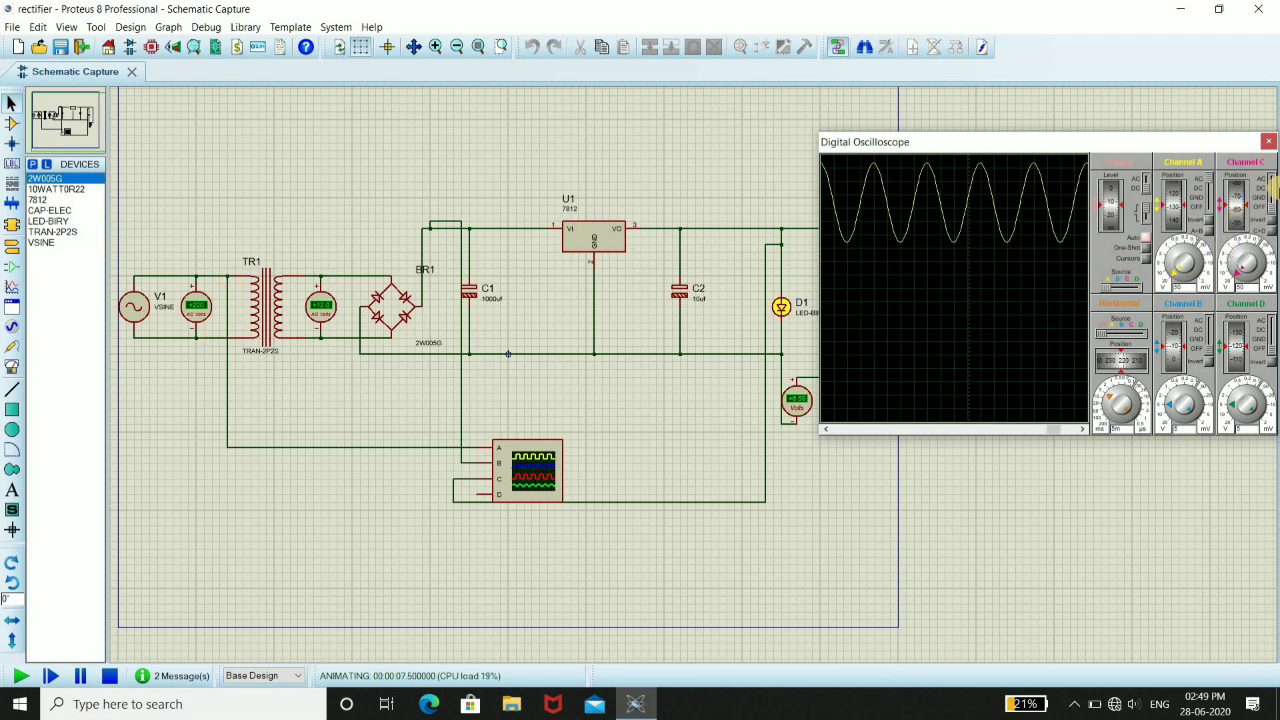
pyautogui.click(1210, 333)
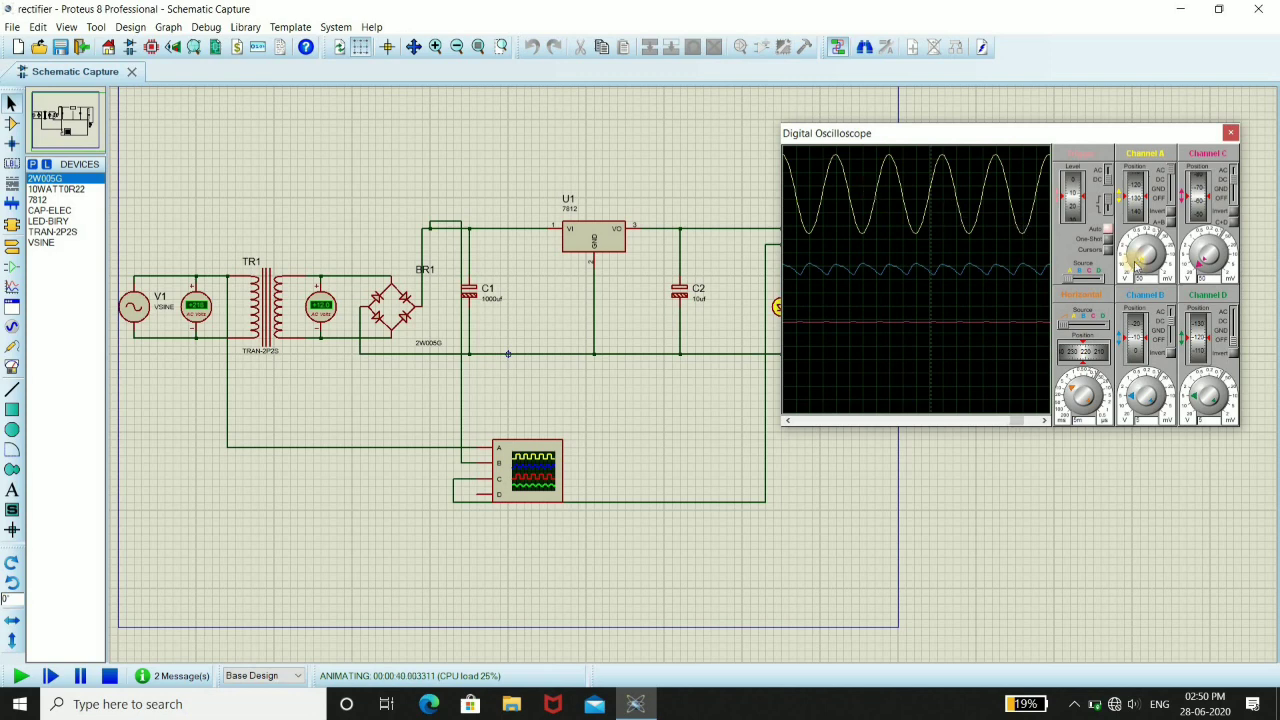
# Step: Adjust the oscilloscope's channel A voltage scale and shift the traces with the horizontal position control
pyautogui.moveTo(1133, 257); pyautogui.dragTo(1135, 251)
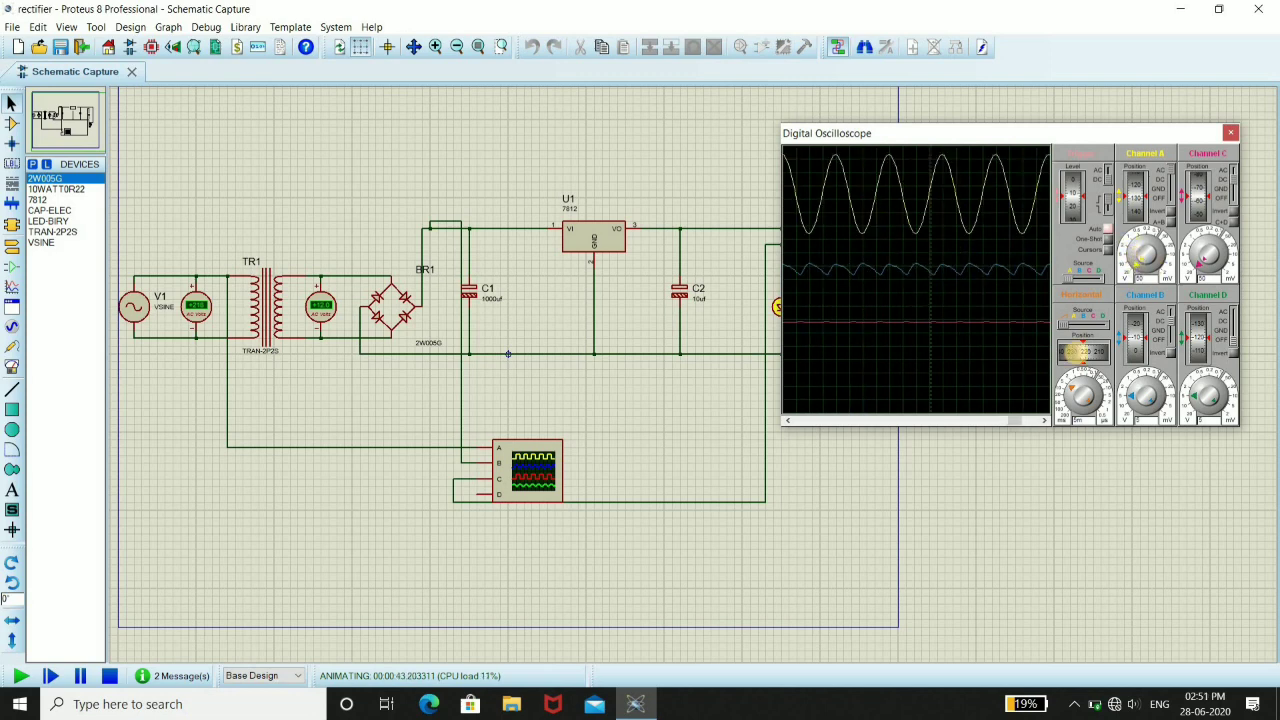
pyautogui.moveTo(1075, 353); pyautogui.dragTo(1084, 350)
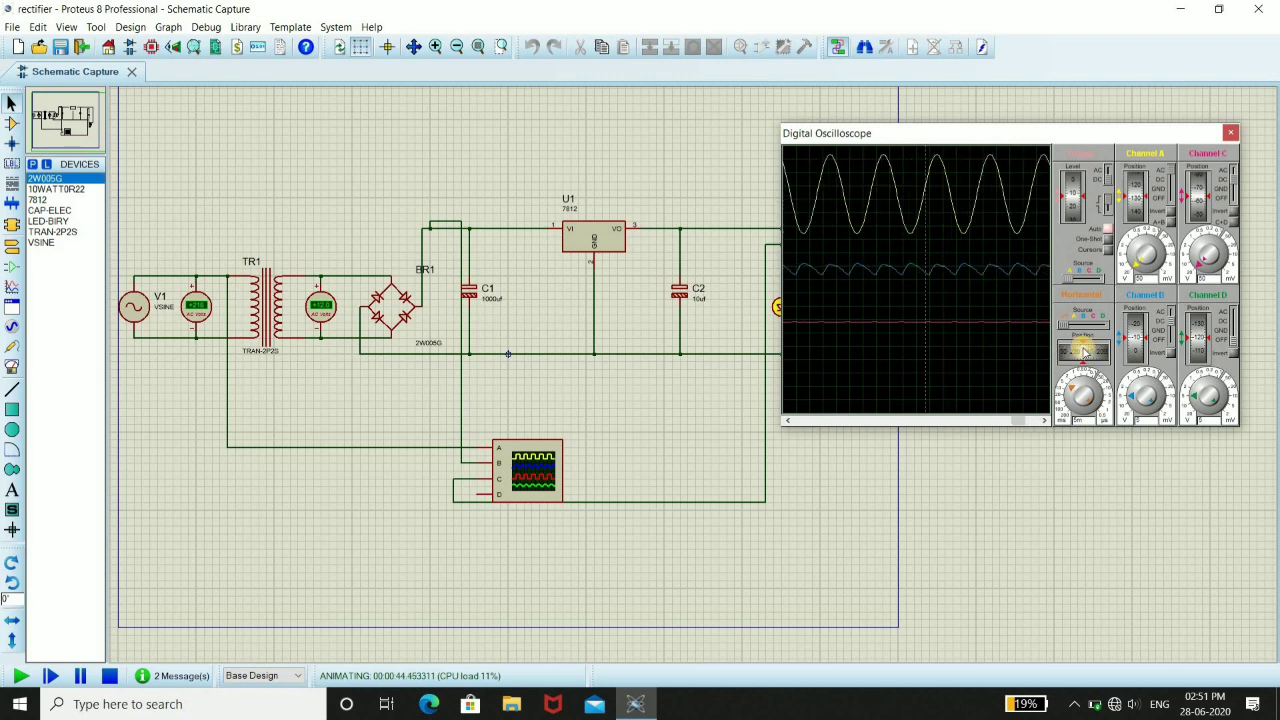
# Step: Fine-tune the vertical position of the oscilloscope's channel A trace
pyautogui.moveTo(1140, 208); pyautogui.dragTo(1138, 191)
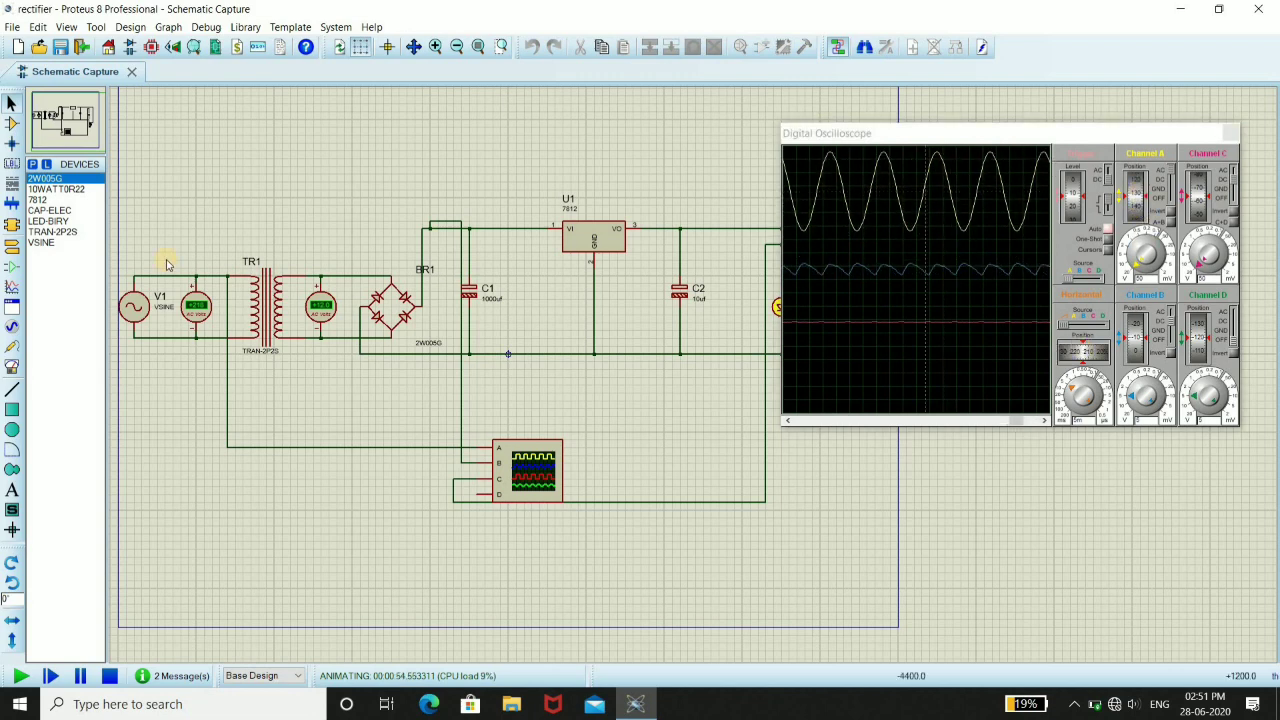
# Step: Check the AC voltmeters on both sides of the transformer, and uncover and examine the output DC voltmeter and LED D1
pyautogui.moveTo(164, 251); pyautogui.dragTo(212, 369)
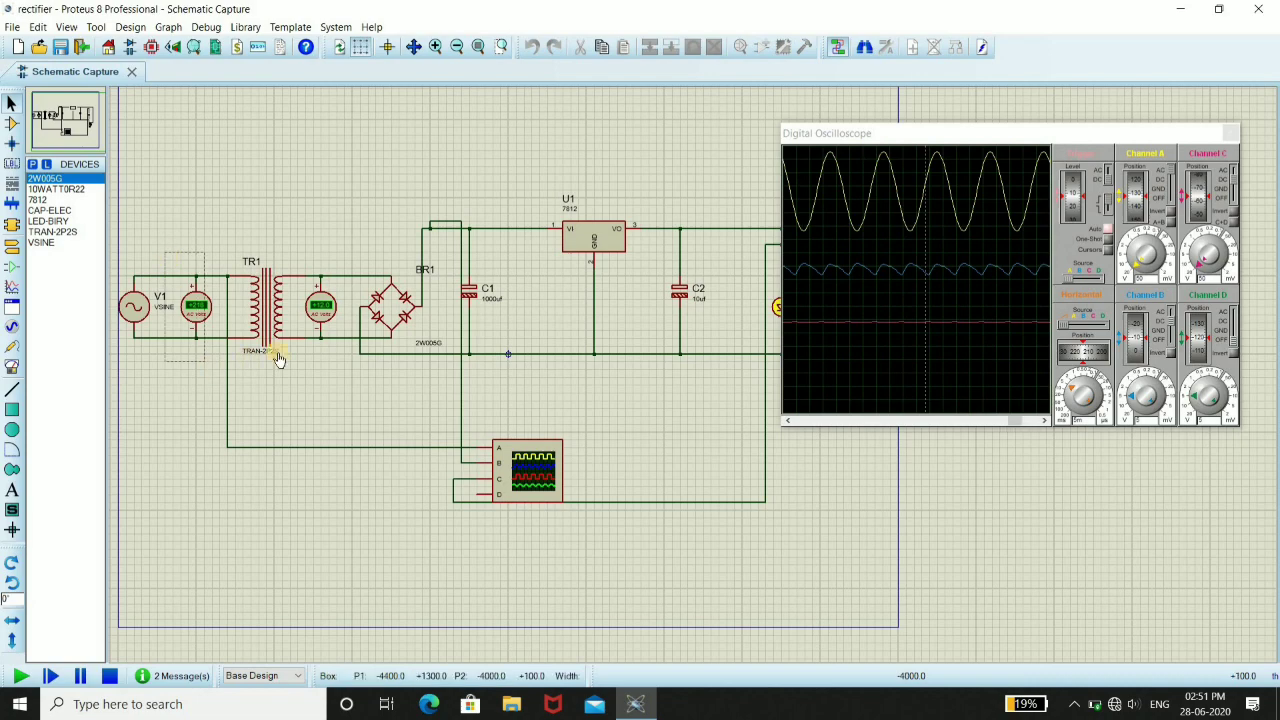
pyautogui.moveTo(347, 376); pyautogui.dragTo(250, 212)
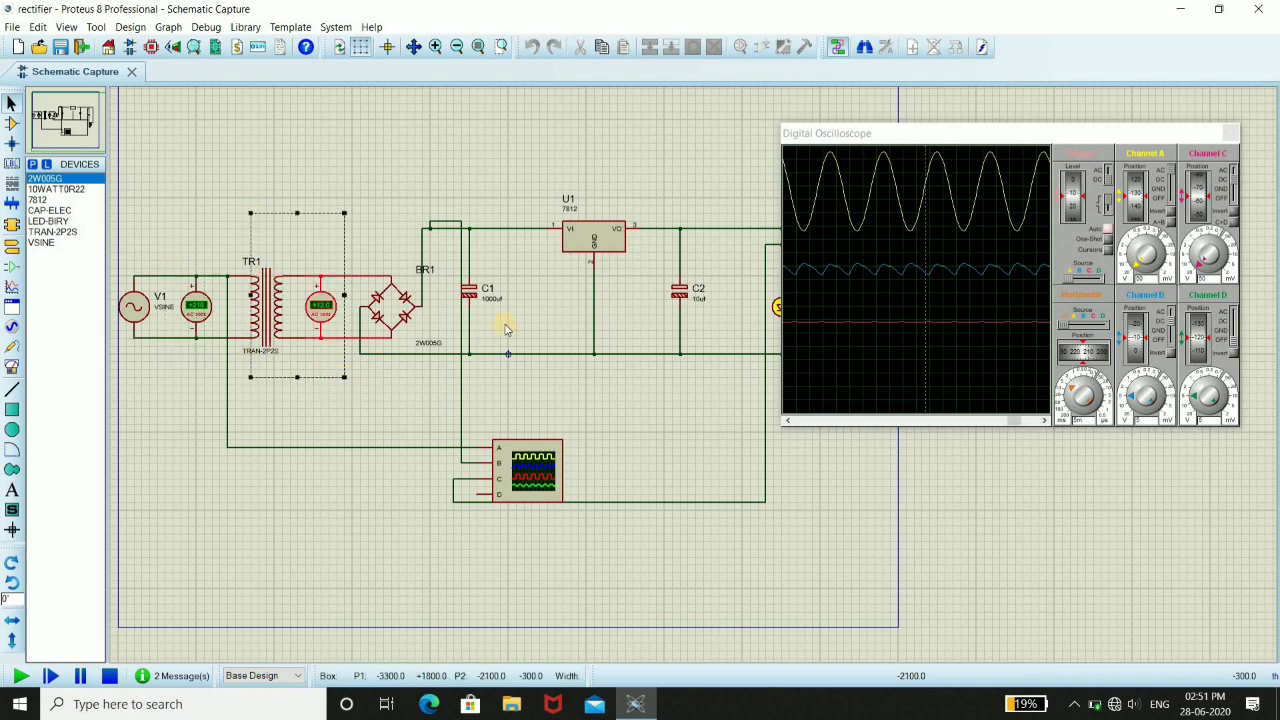
pyautogui.moveTo(909, 137); pyautogui.dragTo(337, 335)
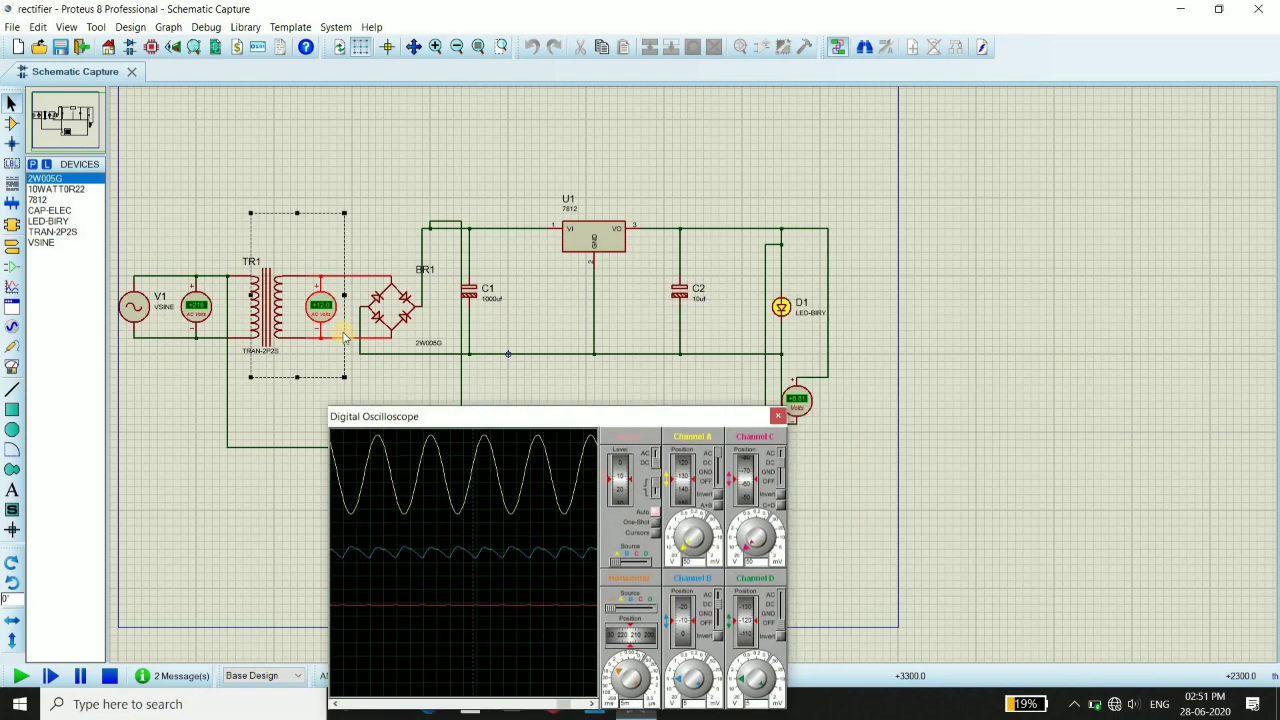
pyautogui.moveTo(868, 392); pyautogui.dragTo(768, 414)
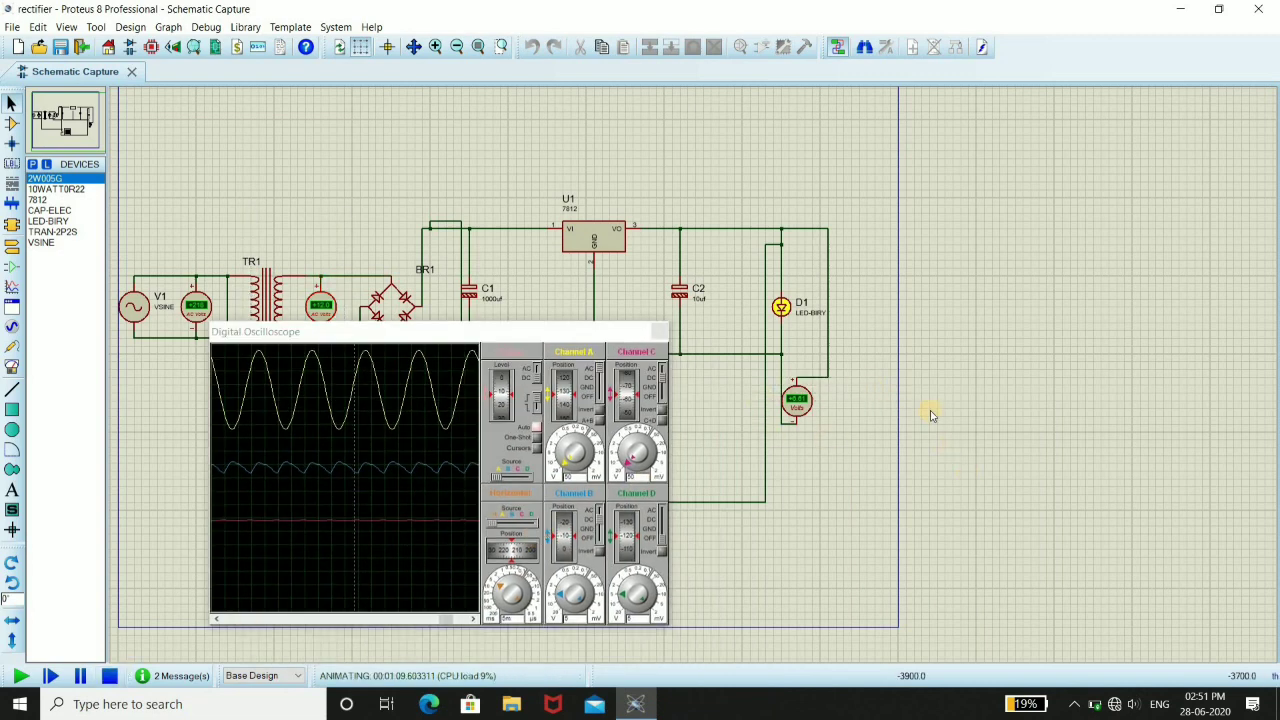
pyautogui.moveTo(868, 346); pyautogui.dragTo(767, 450)
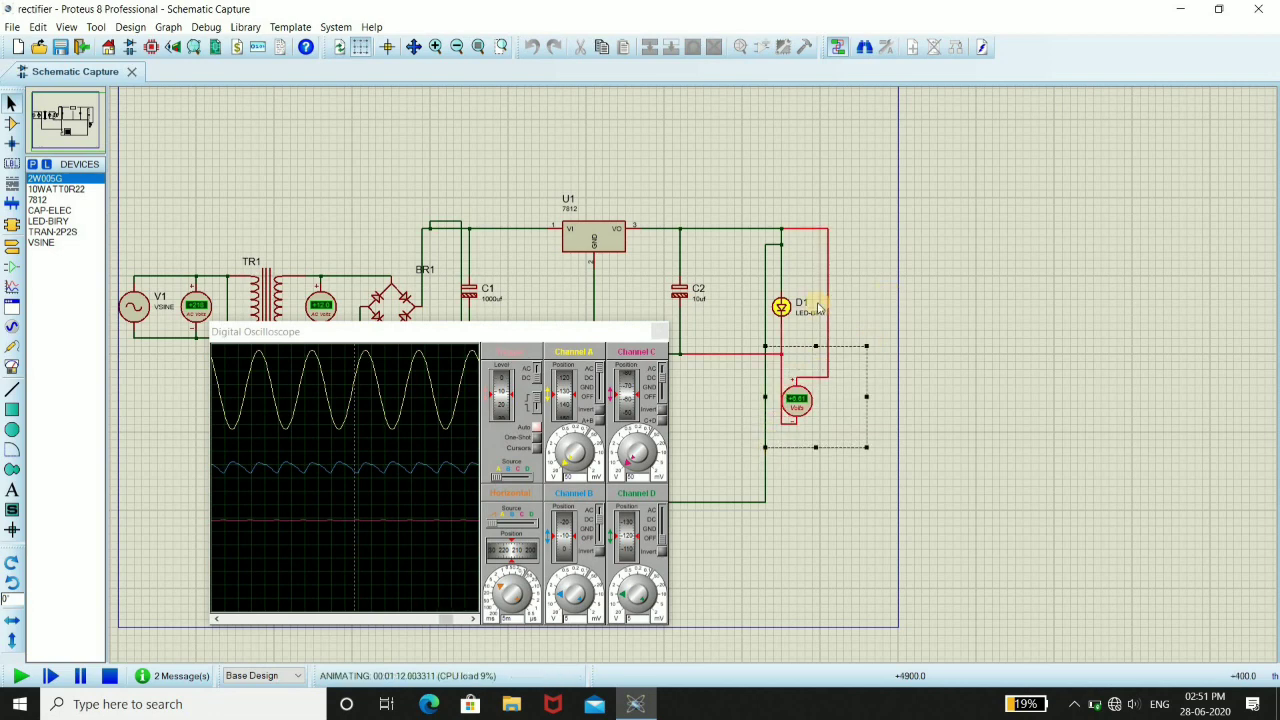
pyautogui.click(797, 279)
pyautogui.moveTo(797, 274); pyautogui.dragTo(749, 354)
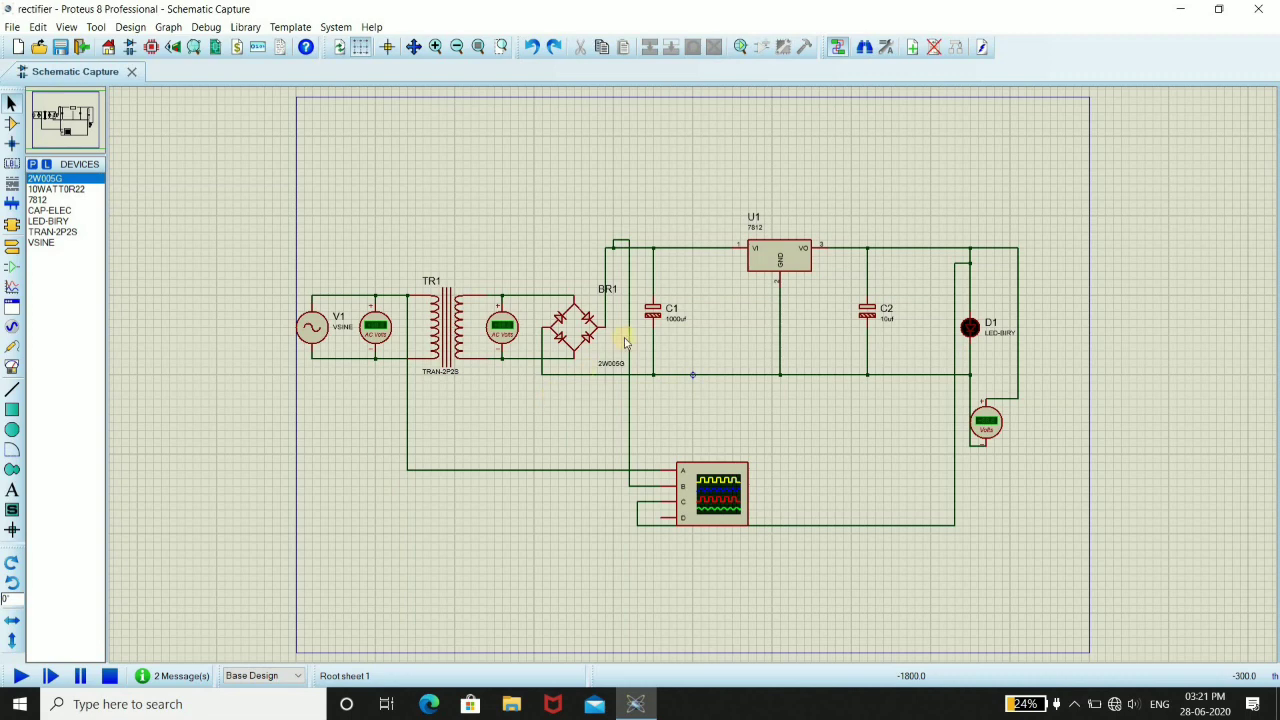
# Step: Delete capacitors C1 and C2 from the rectifier circuit
pyautogui.rightClick(677, 307)
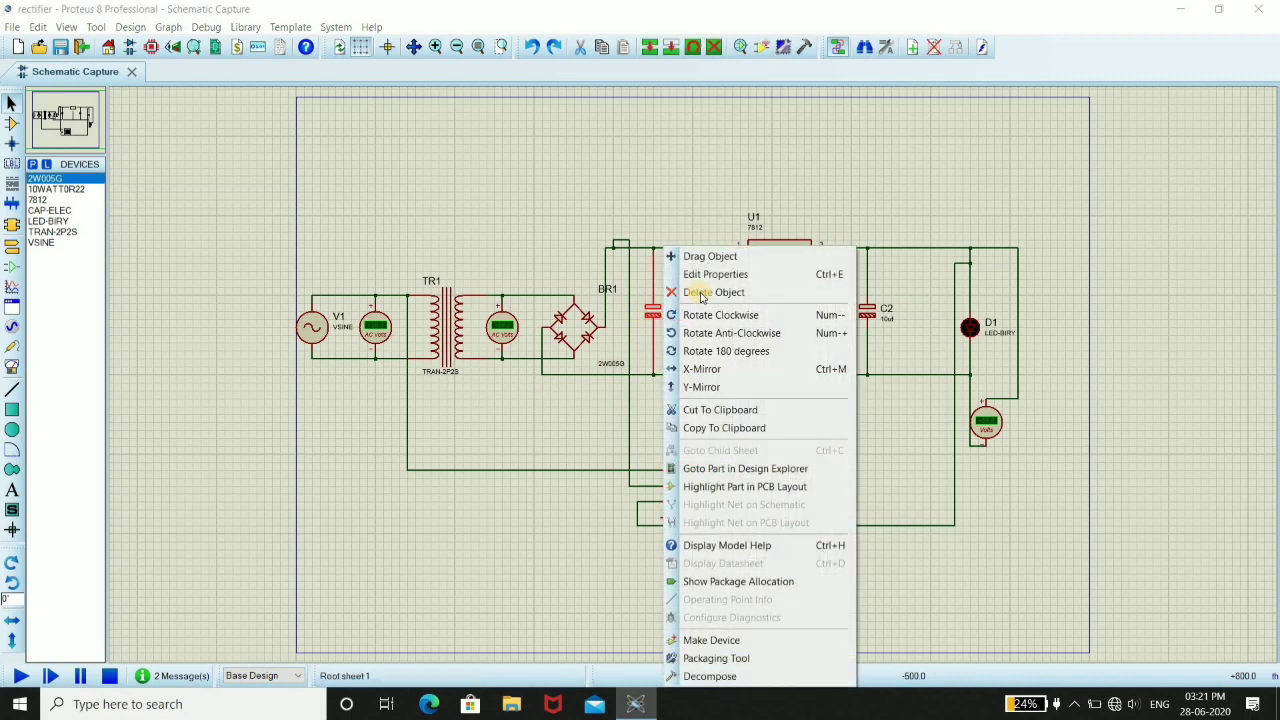
pyautogui.click(705, 292)
pyautogui.rightClick(913, 297)
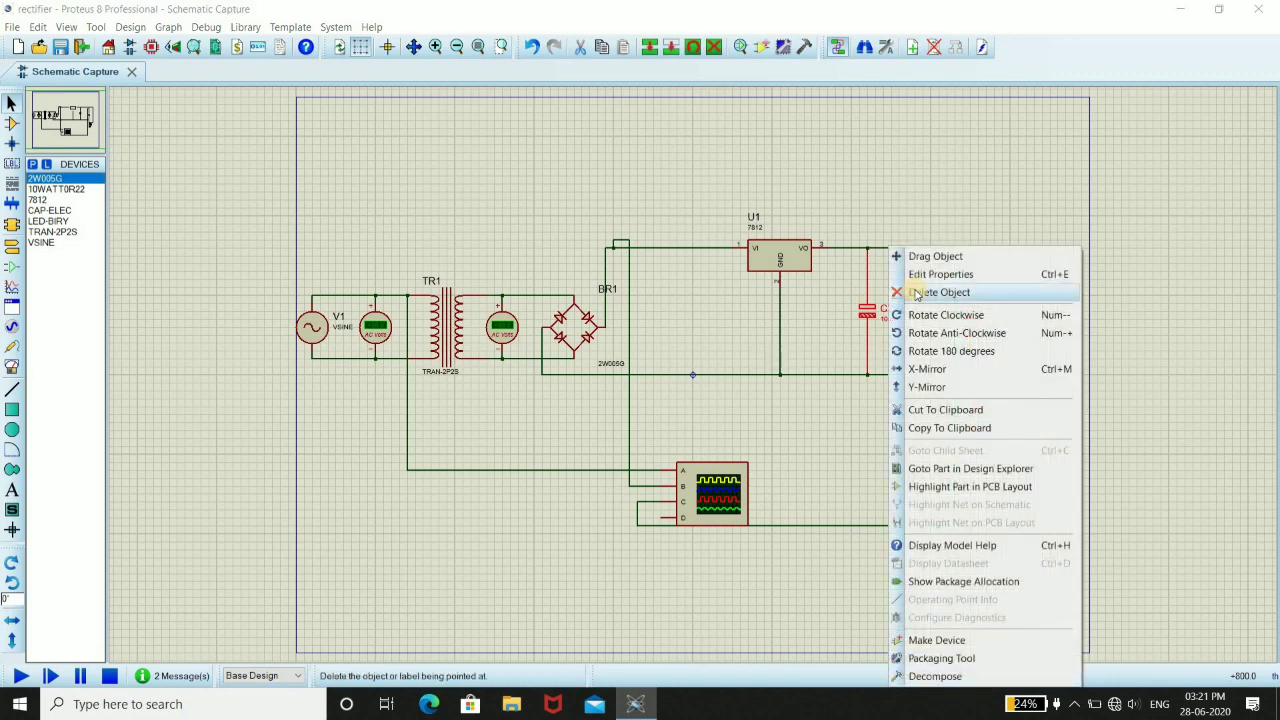
pyautogui.click(942, 291)
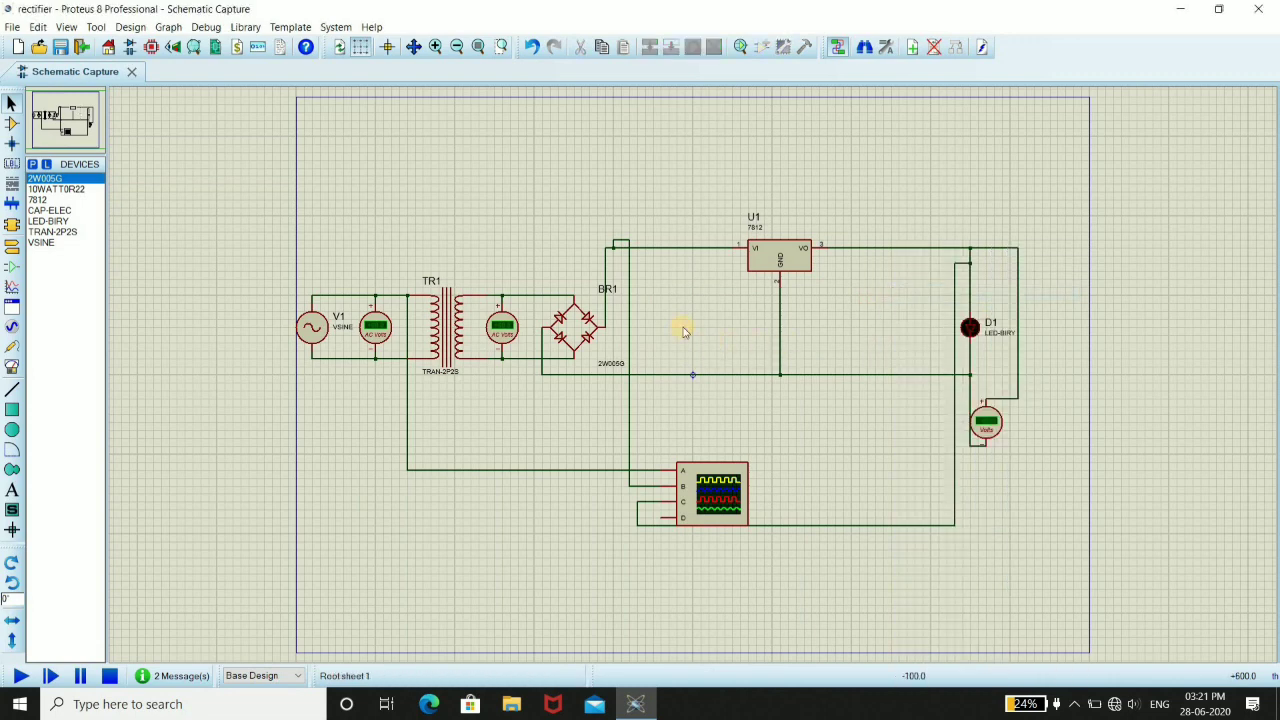
# Step: Run the simulation without the capacitors, examine the waveforms on the digital oscilloscope, and stop the simulation
pyautogui.click(20, 676)
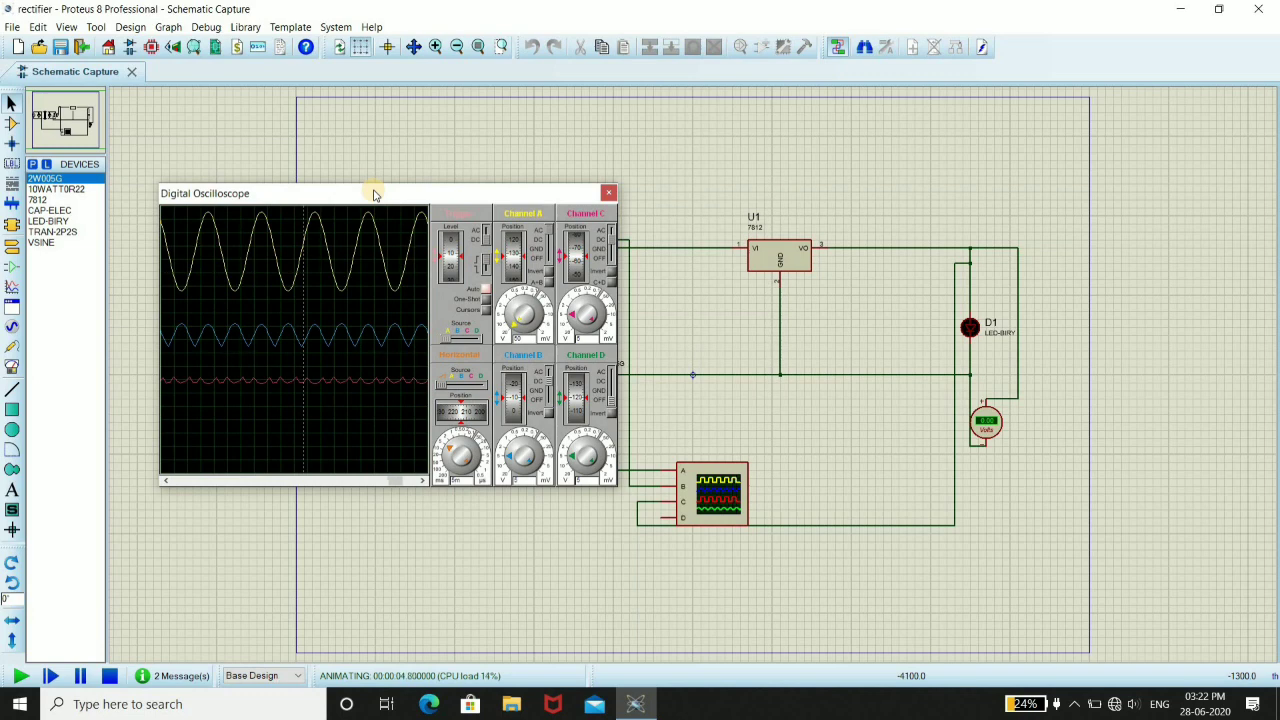
pyautogui.click(110, 676)
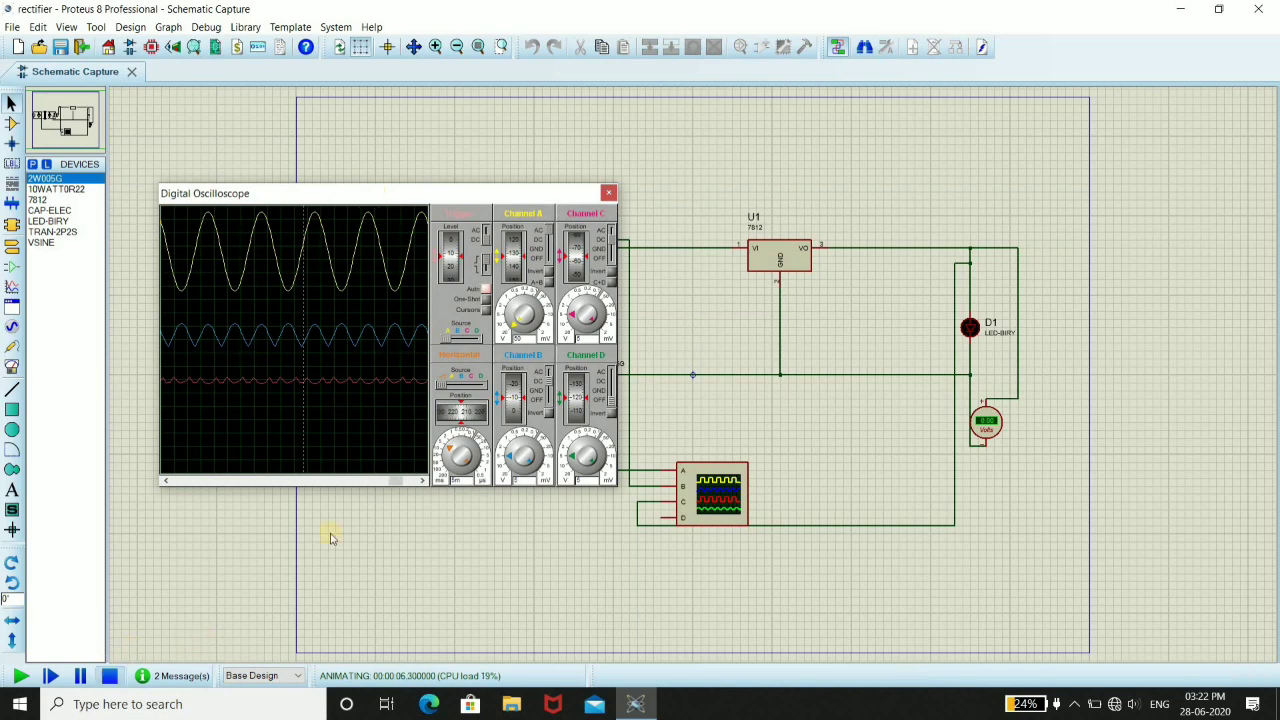